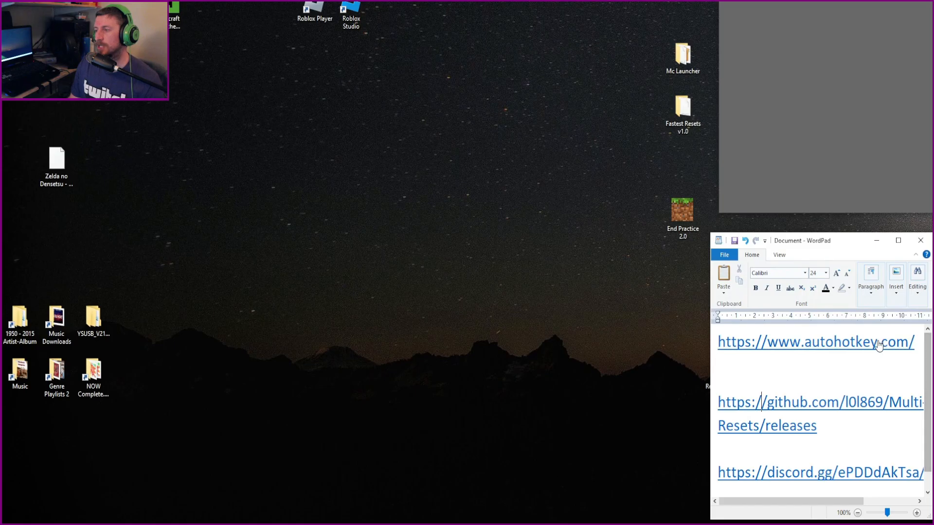
Step: Open the autohotkey.com link from the WordPad document and download AutoHotkey v2.0
left_click(854, 351)
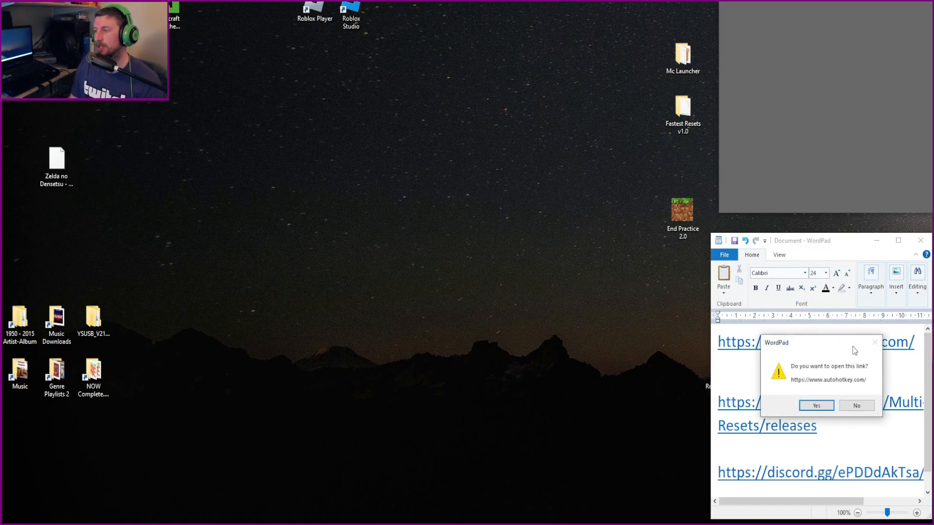
left_click(813, 406)
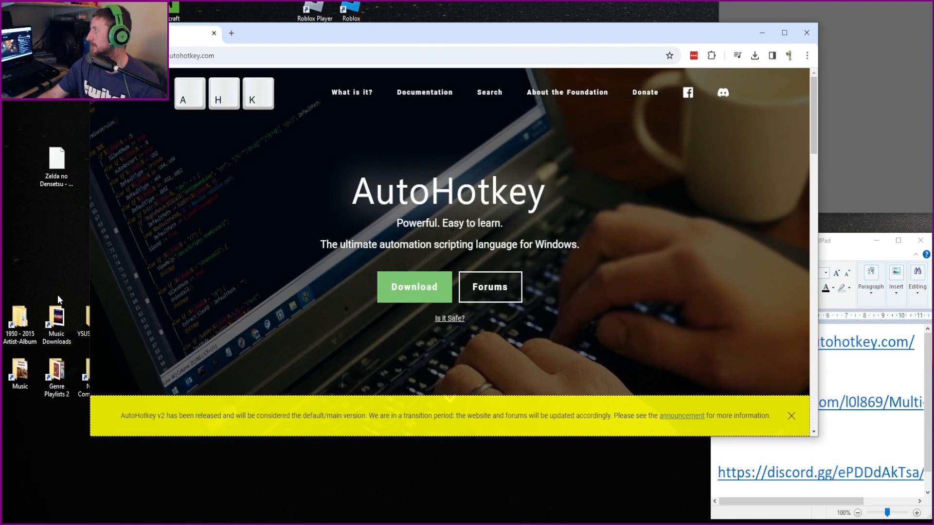
left_click(414, 289)
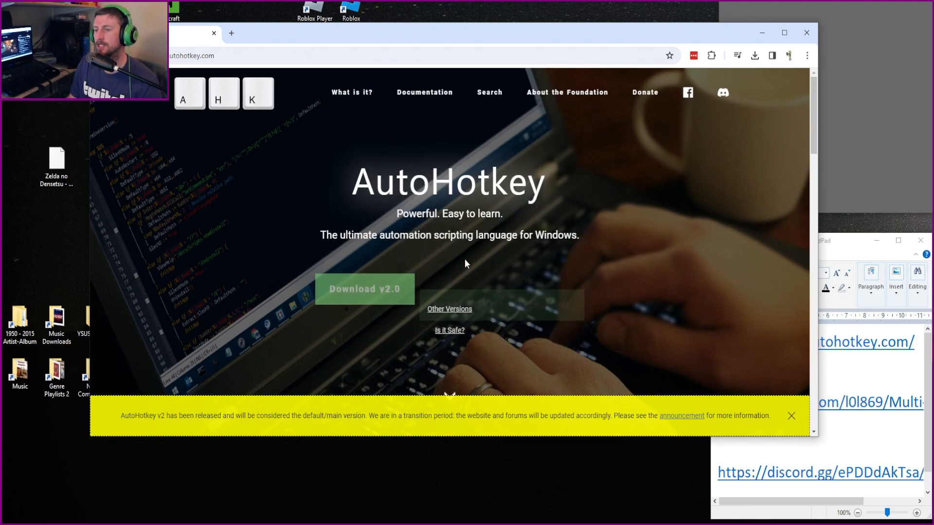
left_click(384, 281)
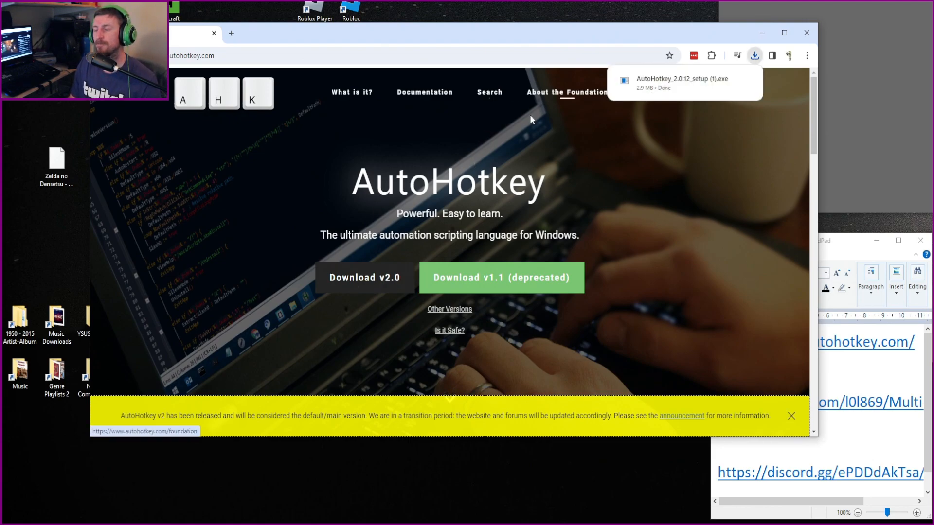
Step: Run the downloaded AutoHotkey setup, install v2.0.12 for all users in C:\Program Files\AutoHotkey, and dismiss the Dash
left_click(670, 94)
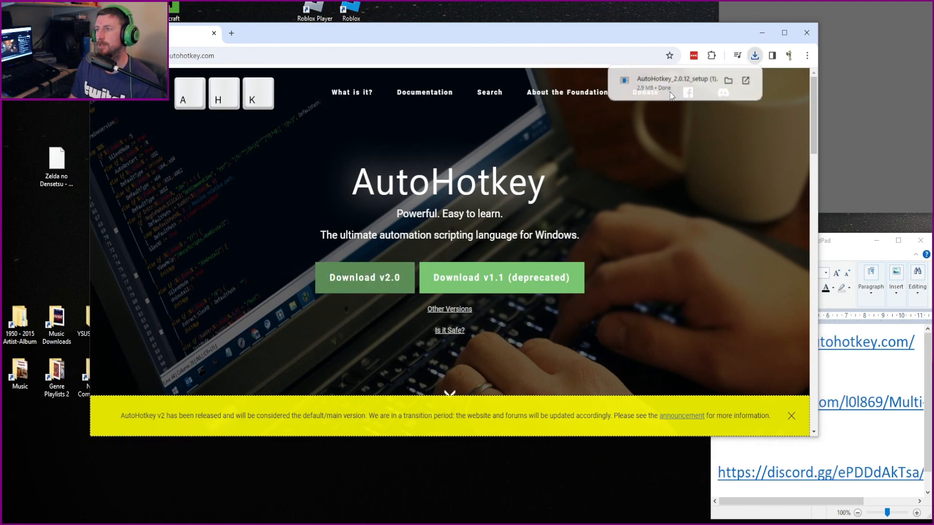
left_click(806, 34)
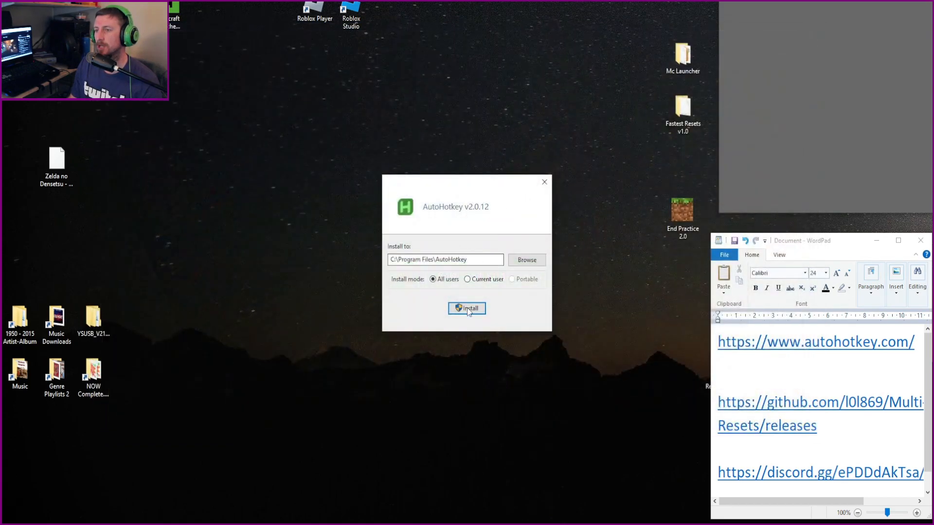
left_click(468, 308)
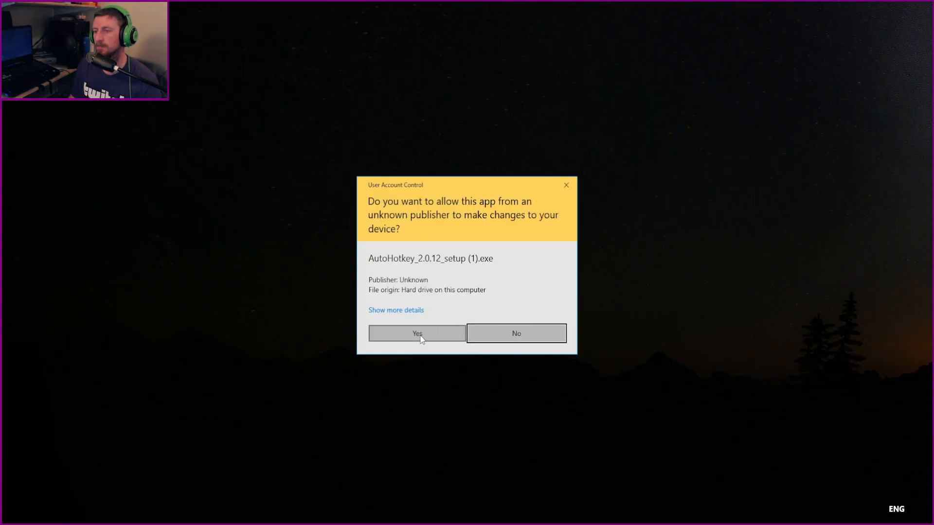
left_click(423, 335)
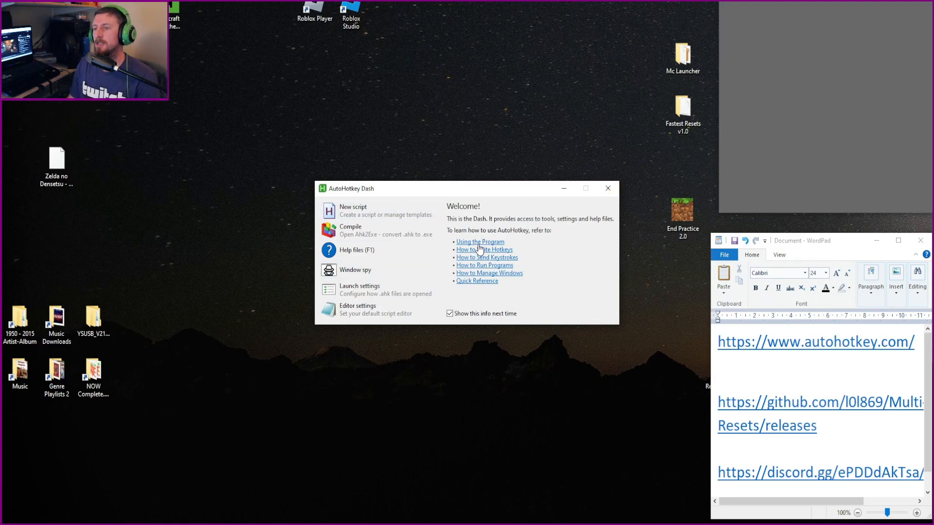
left_click(608, 189)
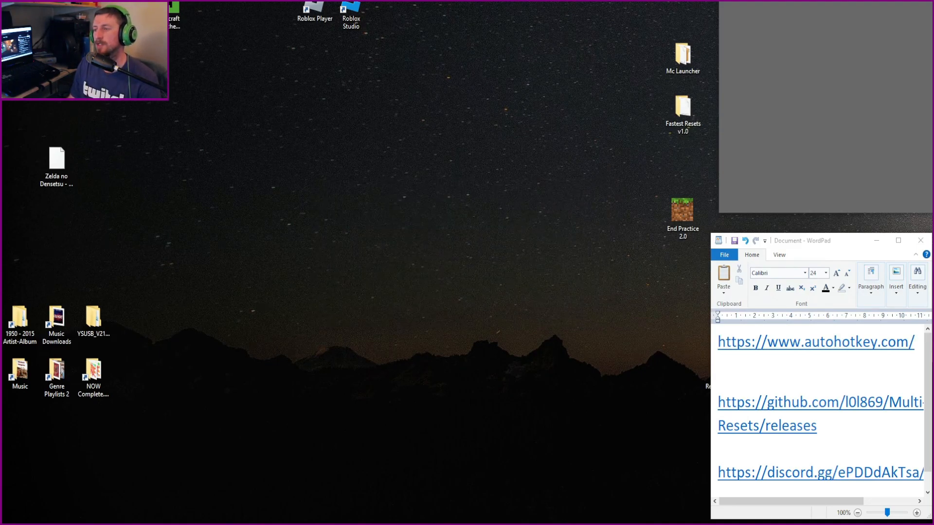
Step: Open the GitHub Multi-Resets releases link from the WordPad document and arrange the browser window beside the document
left_click(788, 406)
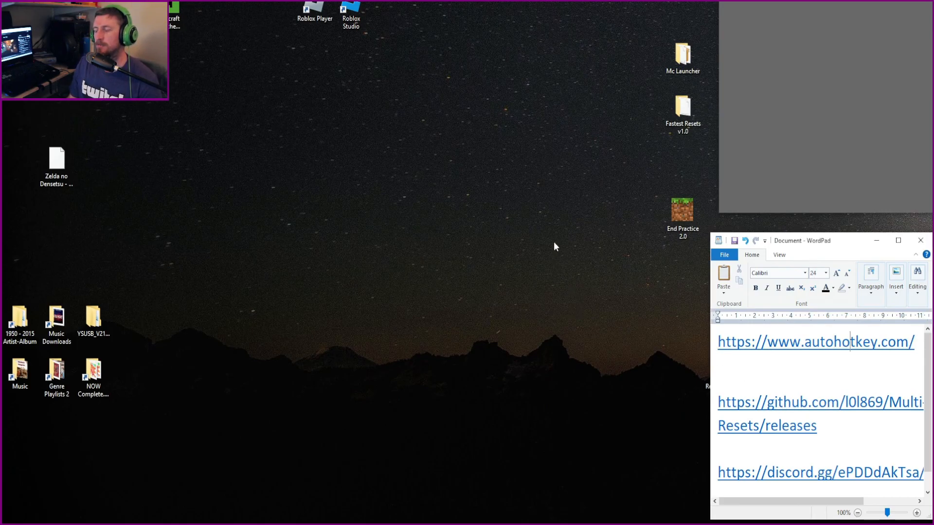
left_click(784, 402)
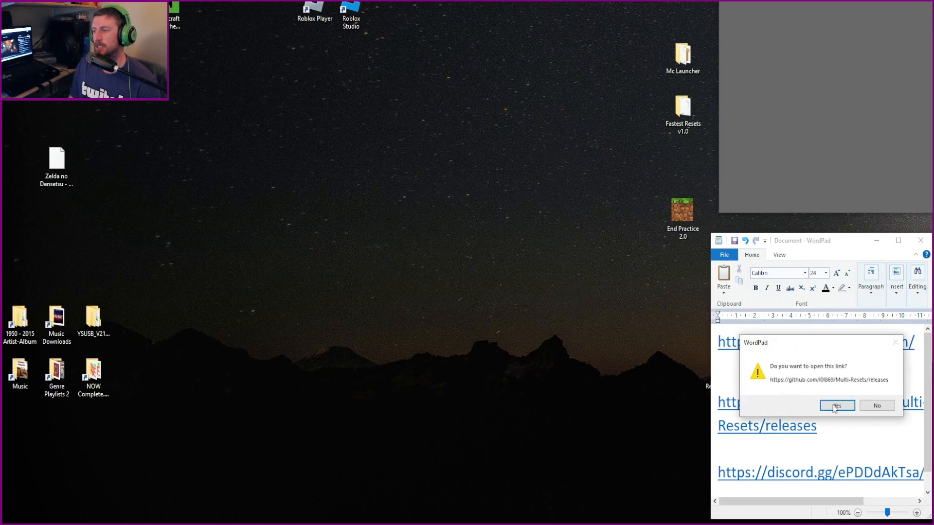
left_click(835, 407)
left_click_drag(932, 22, 134, 28)
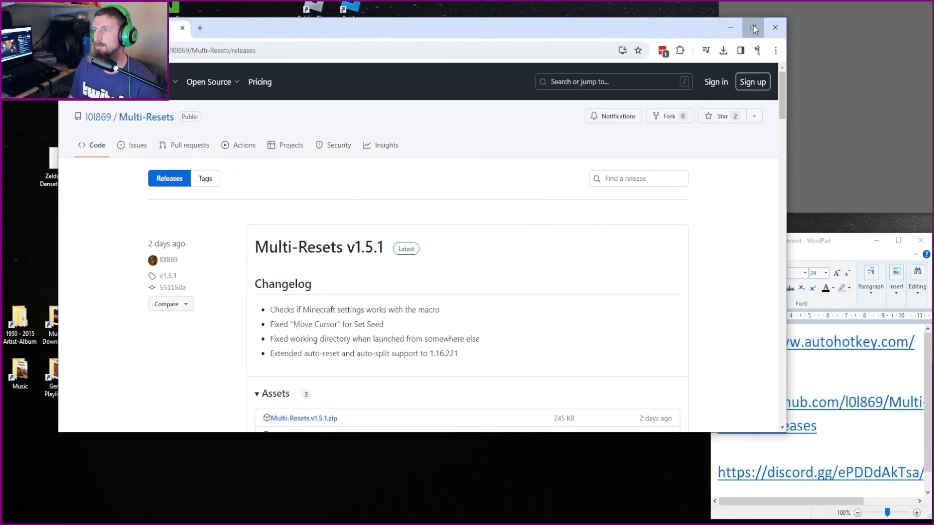
left_click(753, 27)
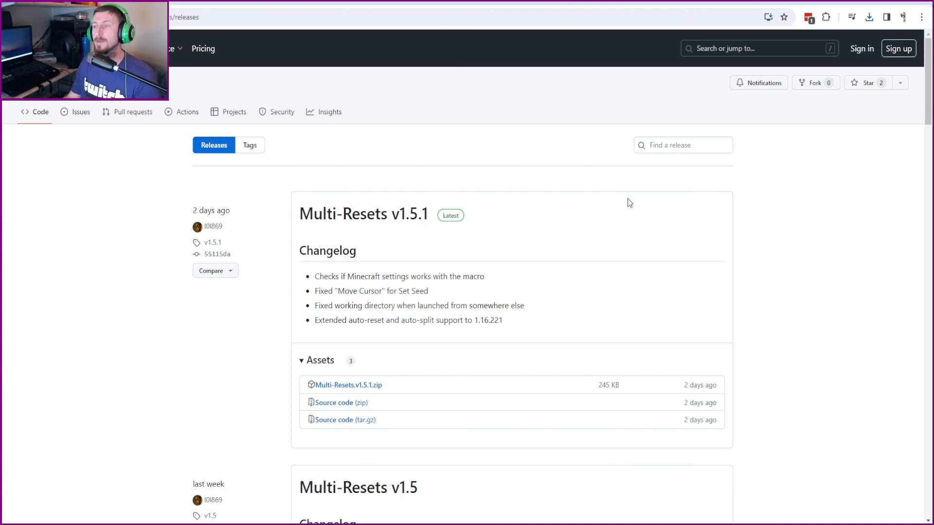
left_click_drag(776, 2, 674, 41)
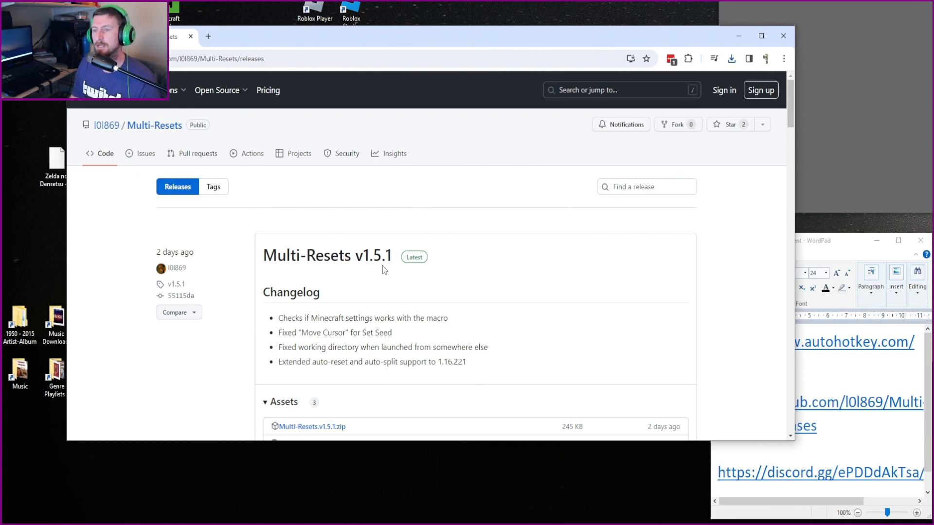
Step: Review the Multi-Resets release list and the v1.5.1 changelog, especially the entry on auto-reset and auto-split version support
scroll(360, 292, "down", 2)
scroll(370, 292, "down", 7)
scroll(393, 276, "up", 2)
scroll(373, 204, "down", 5)
scroll(375, 206, "up", 1)
scroll(374, 206, "up", 12)
left_click_drag(478, 309, 280, 311)
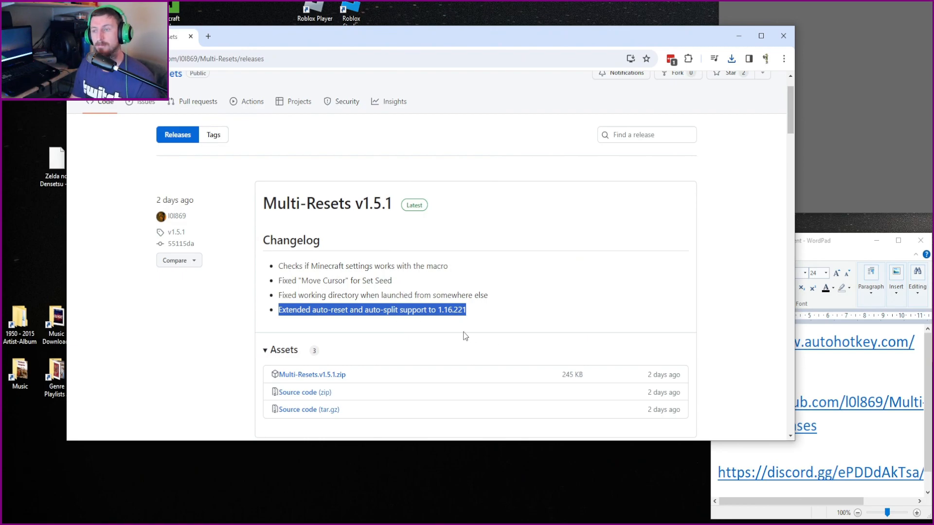
left_click(471, 314)
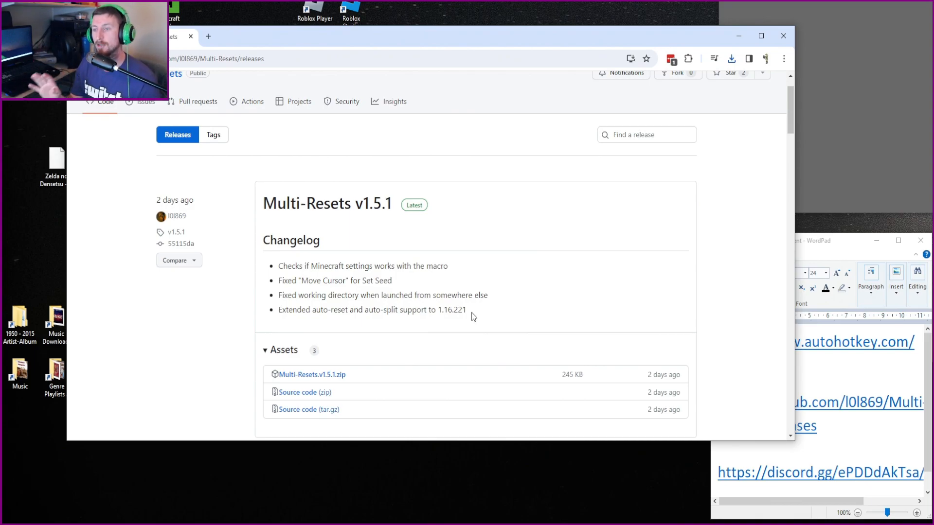
Step: Download Multi-Resets.v1.5.1.zip from the latest release's assets and close the browser
scroll(471, 313, "down", 2)
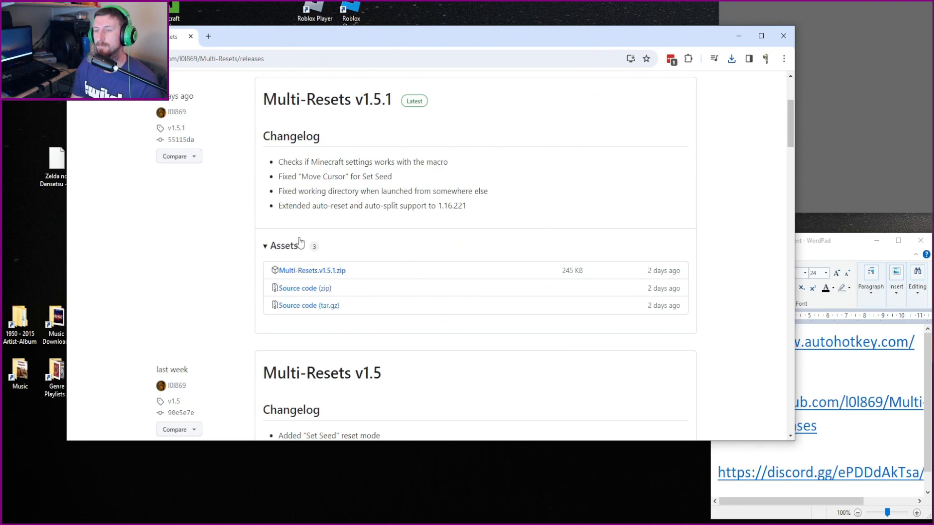
left_click(319, 272)
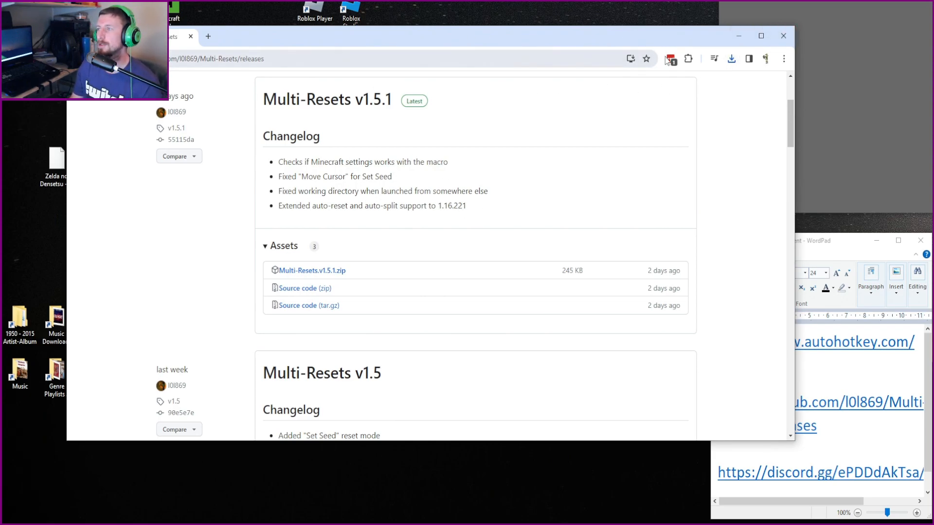
left_click(783, 35)
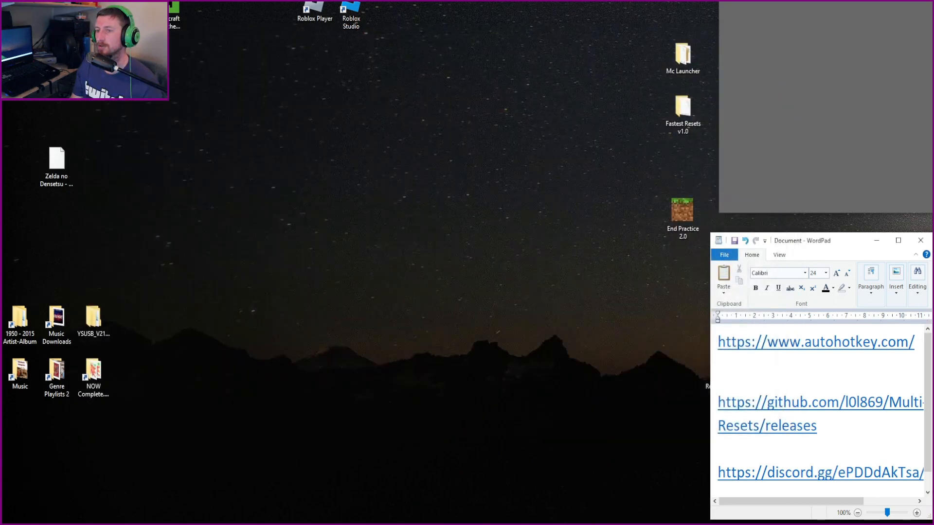
Step: Extract the Multi-Resets v1.5.1 folder from the zip in Downloads onto the desktop and close the file window
key("super")
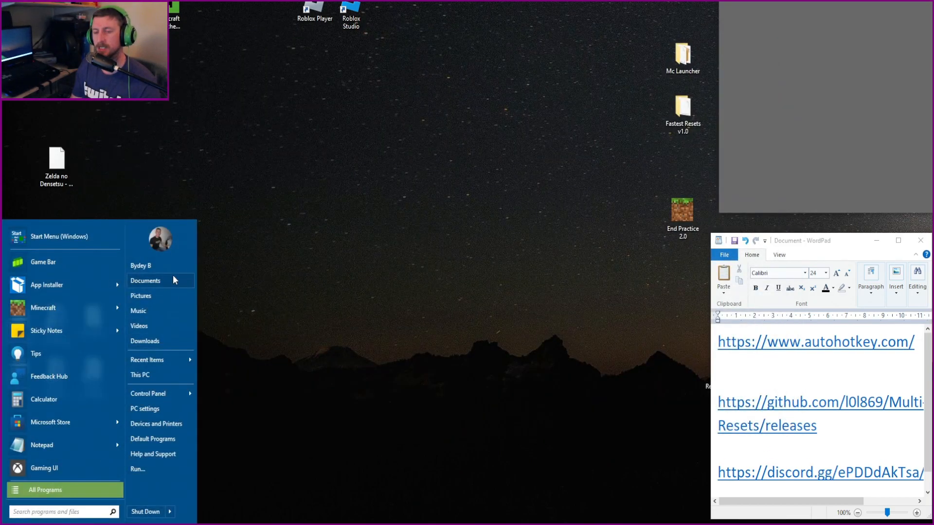
left_click(166, 340)
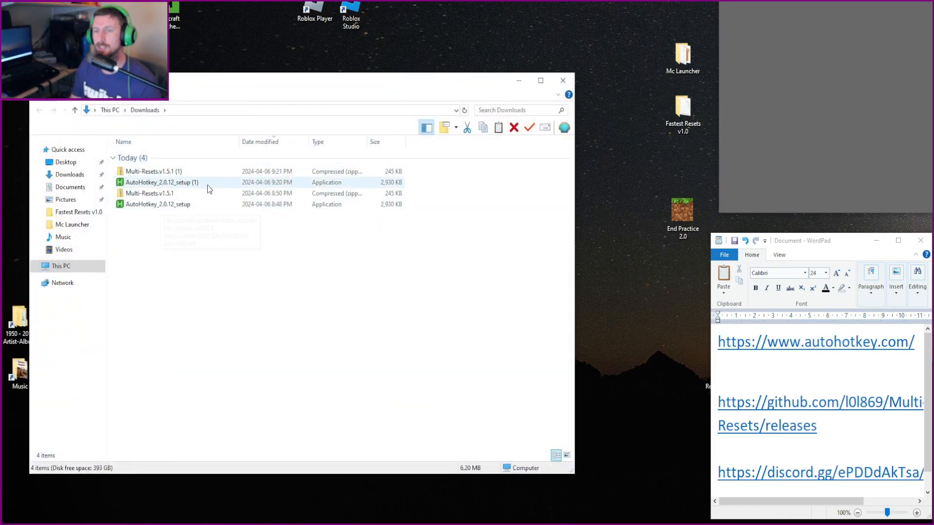
double_click(164, 196)
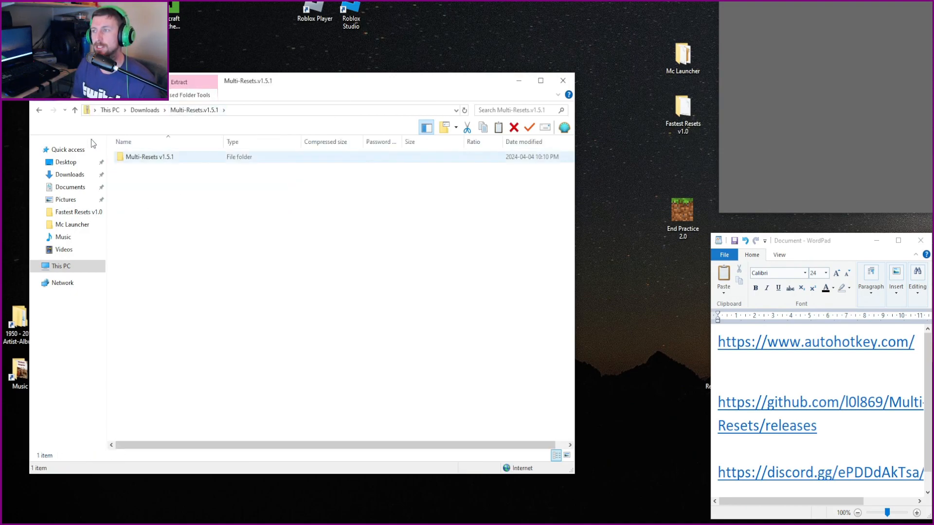
left_click_drag(134, 161, 666, 153)
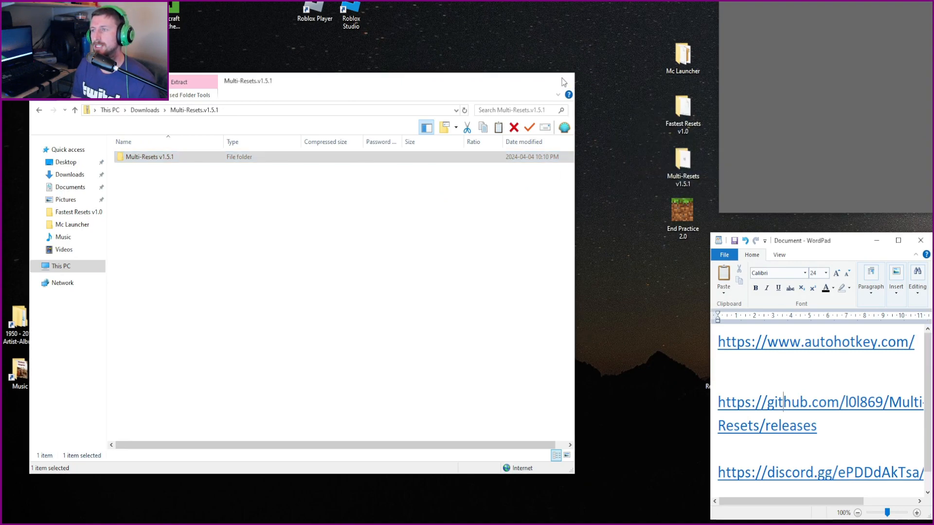
left_click(562, 80)
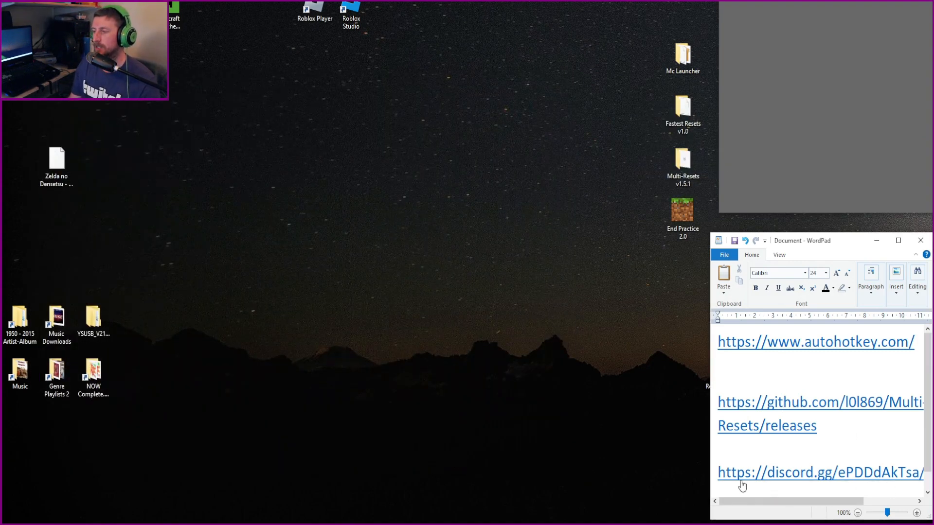
left_click_drag(720, 455, 907, 473)
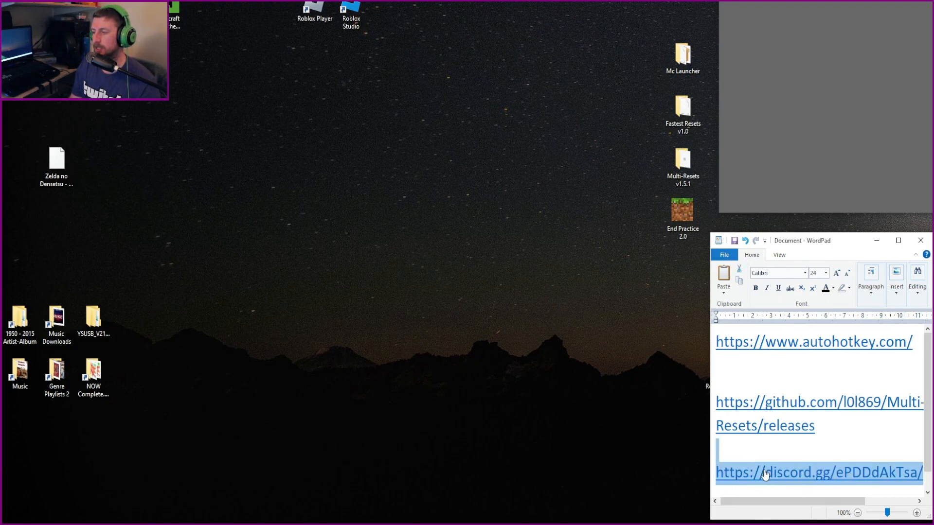
left_click(827, 427)
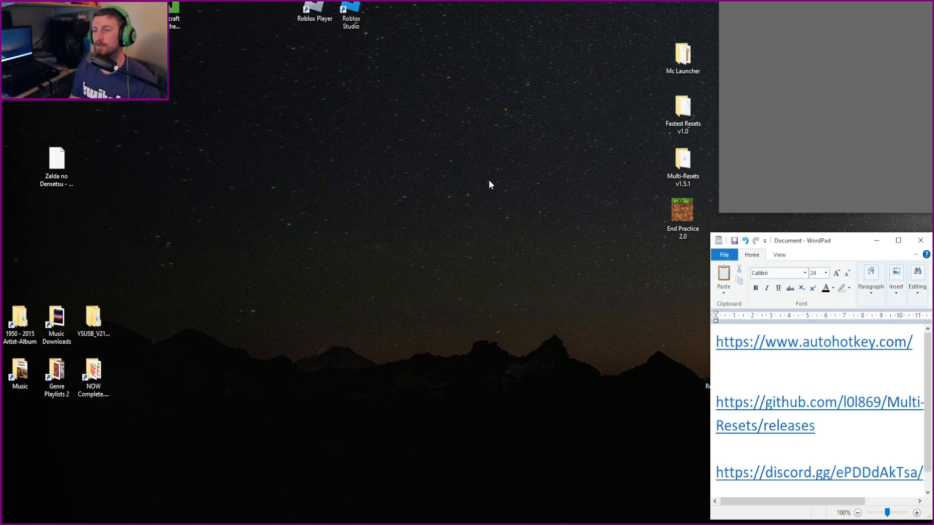
Step: Run the Multi-Resets script from its desktop folder and accept the download and installation of AutoHotkey v1.1.37.02
double_click(681, 166)
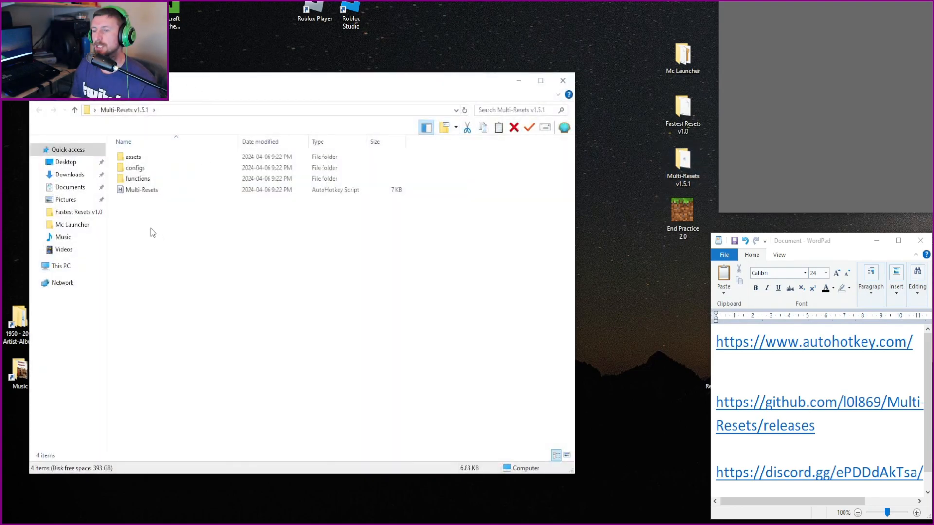
double_click(139, 190)
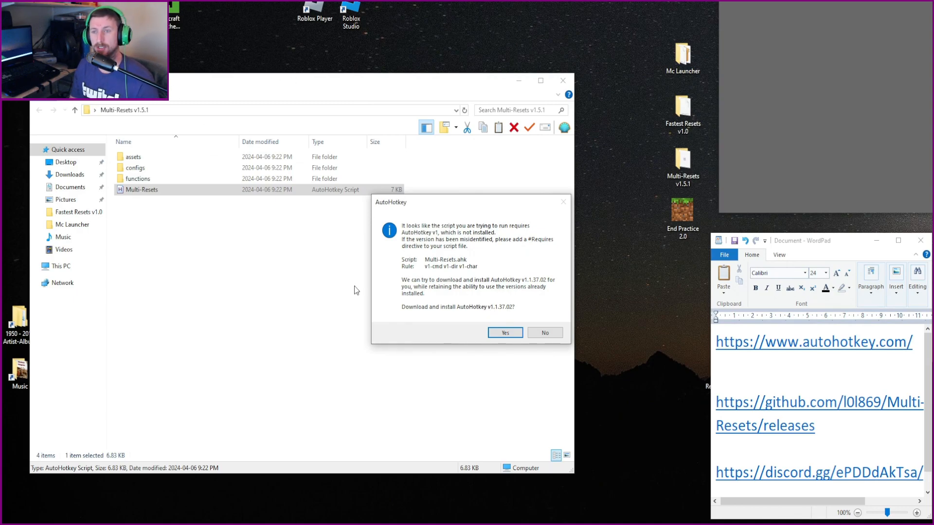
left_click(506, 335)
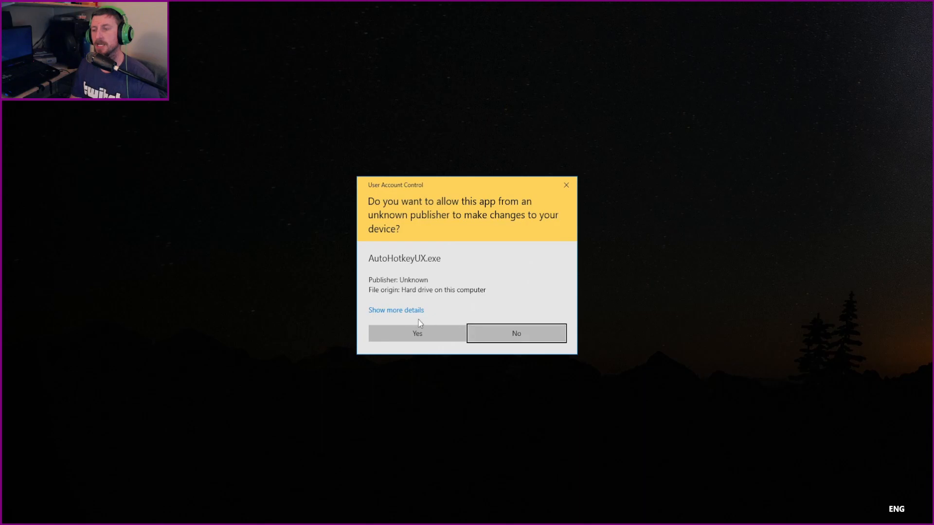
left_click(421, 334)
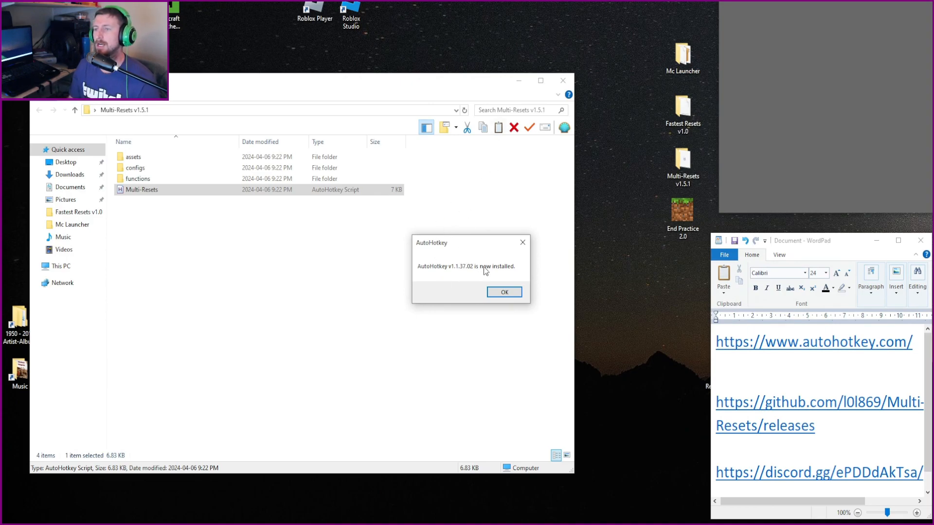
left_click(504, 292)
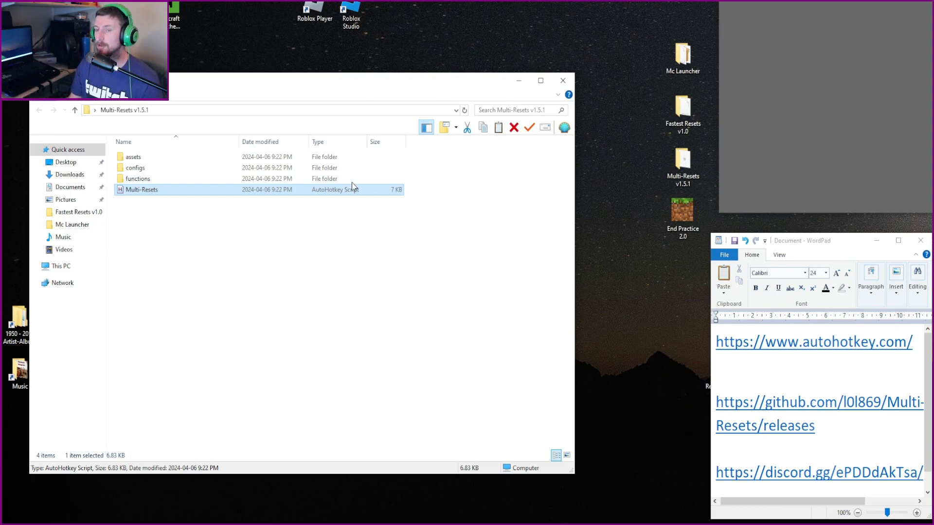
Step: Launch the Multi-Resets script again, close its folder window and reposition the macro window on the desktop
left_click_drag(263, 88, 388, 74)
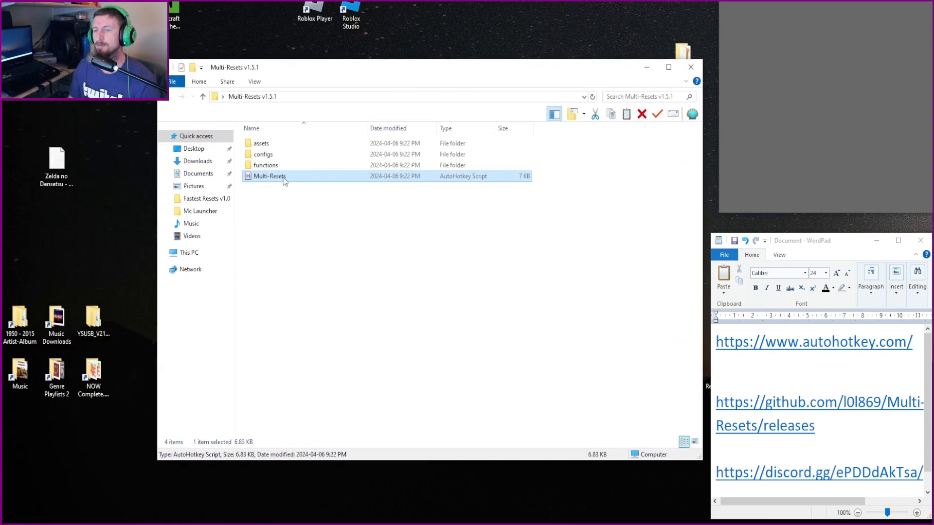
double_click(266, 179)
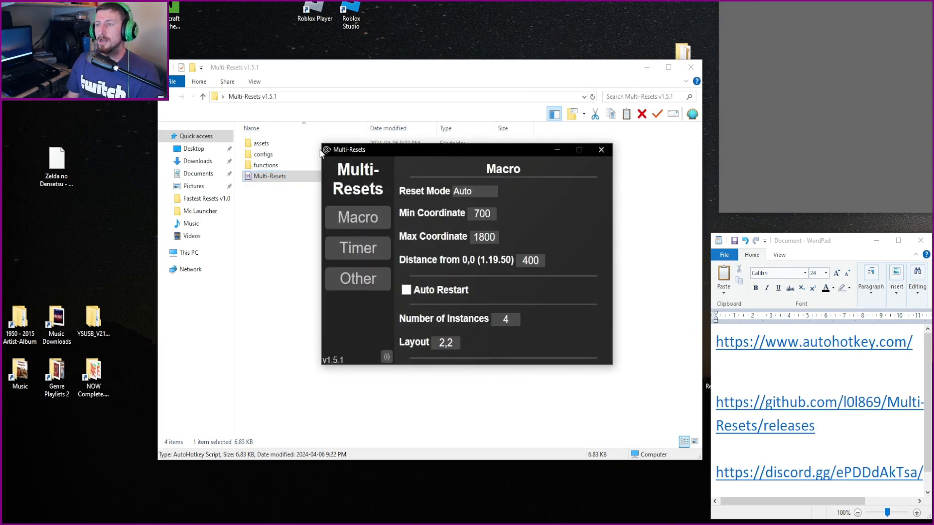
left_click(690, 67)
left_click_drag(474, 146, 396, 117)
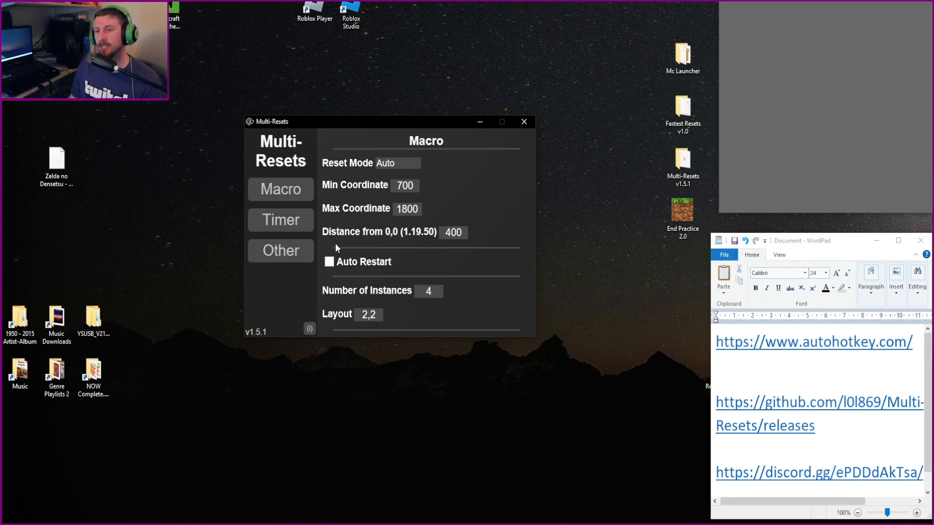
Step: Enable Multi Instance through the Register Multi option in the Other settings and accept the confirmation
left_click(280, 252)
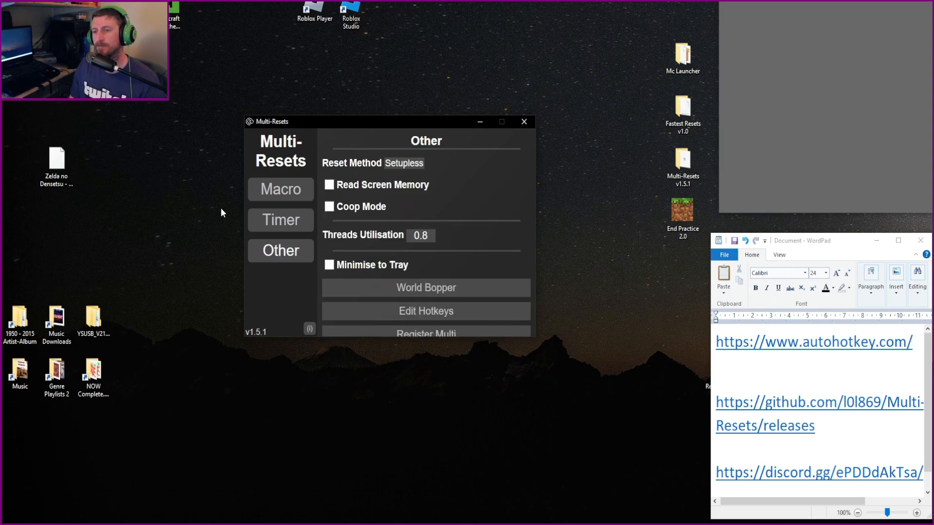
scroll(476, 252, "down", 1)
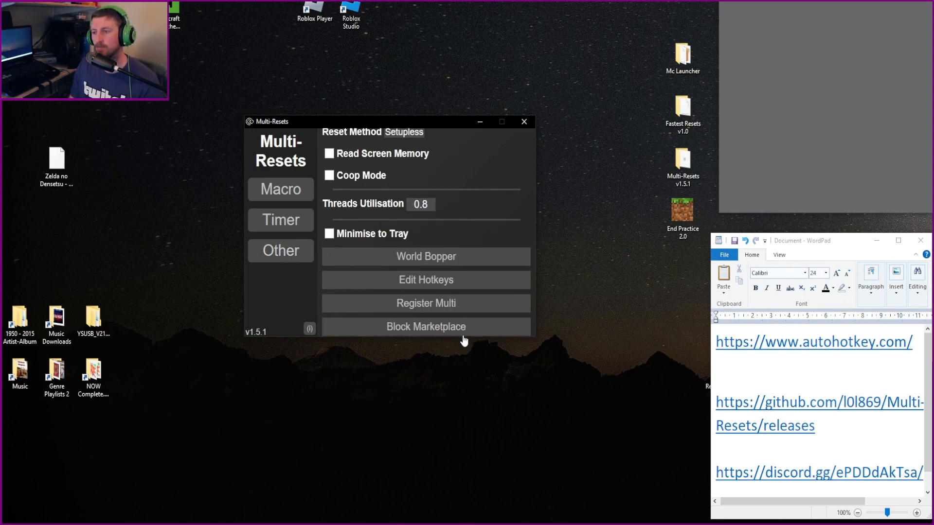
scroll(428, 285, "down", 2)
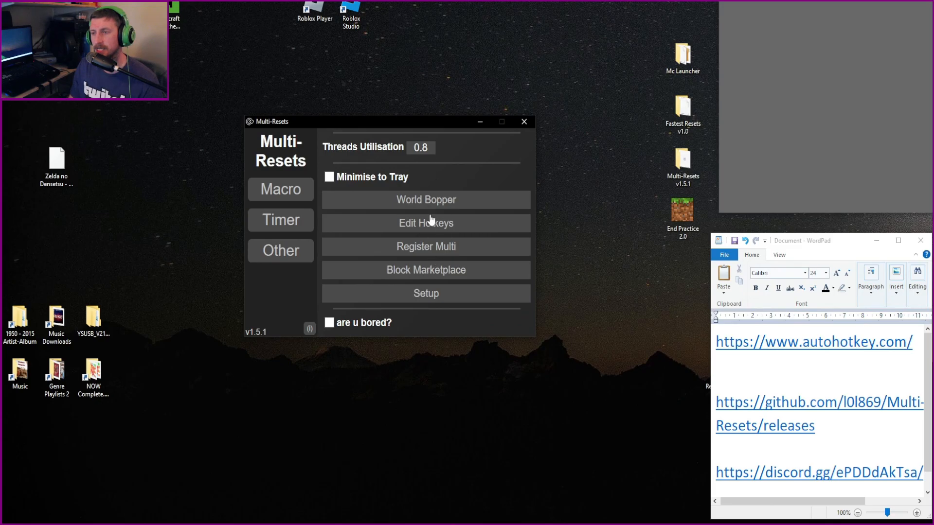
left_click(422, 249)
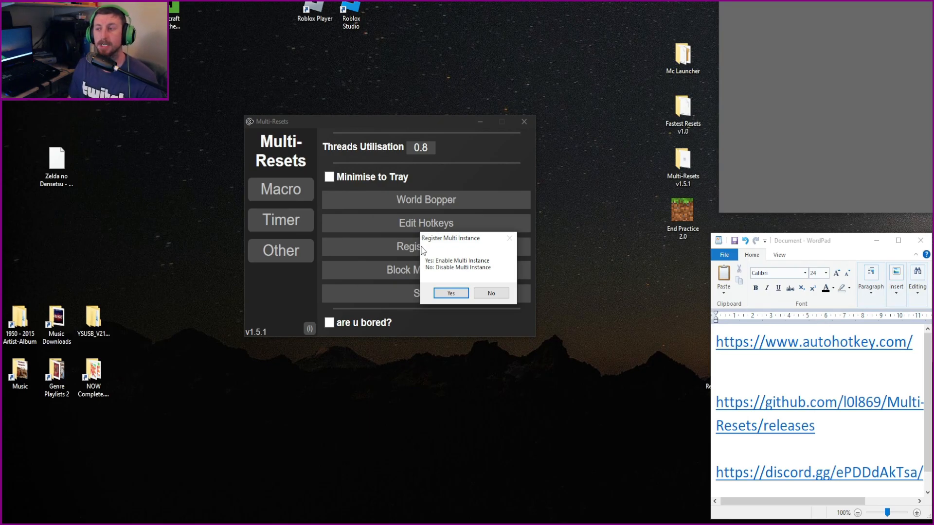
left_click(450, 293)
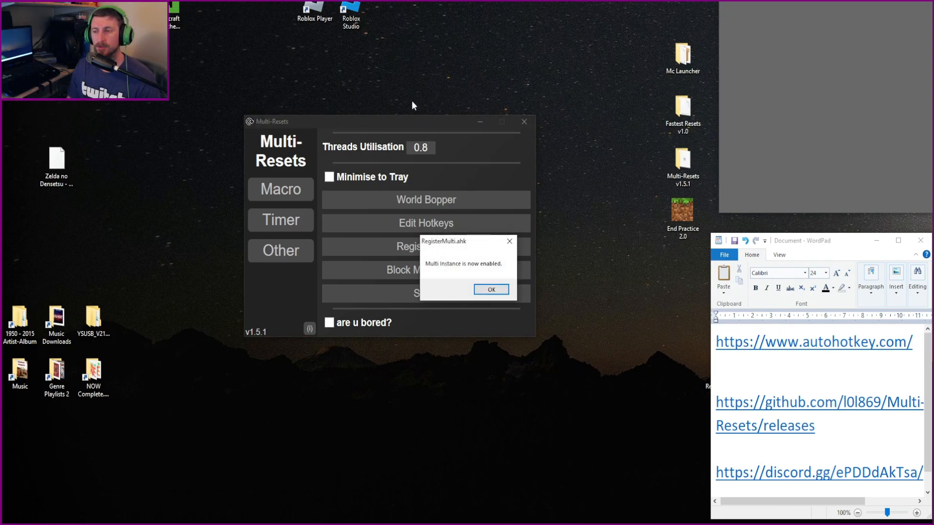
left_click(492, 290)
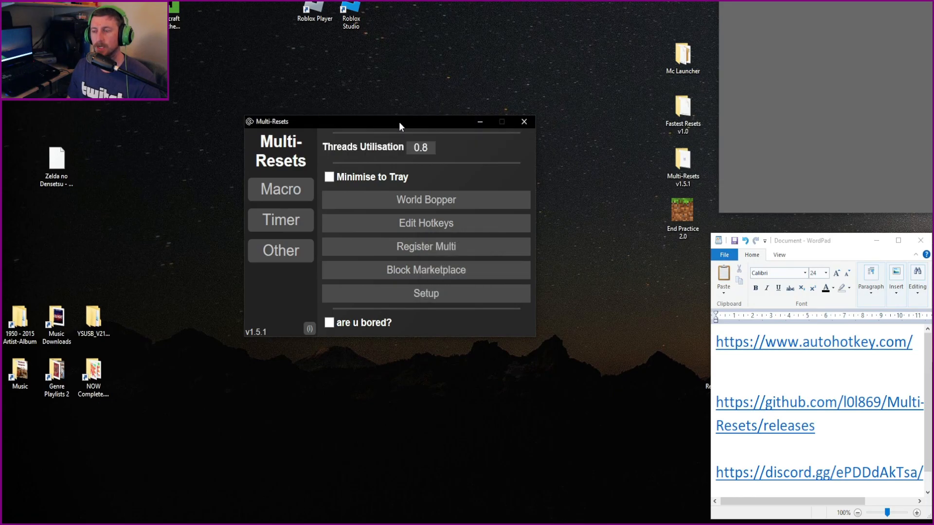
Step: Open the macro's hotkey editor and place its window below the main Multi-Resets window
left_click_drag(398, 121, 357, 119)
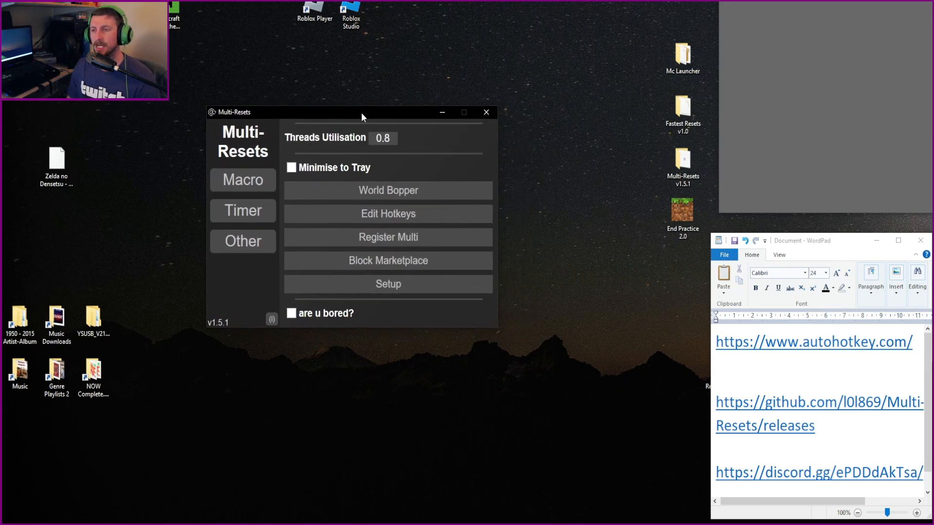
left_click(367, 228)
left_click_drag(347, 186, 367, 367)
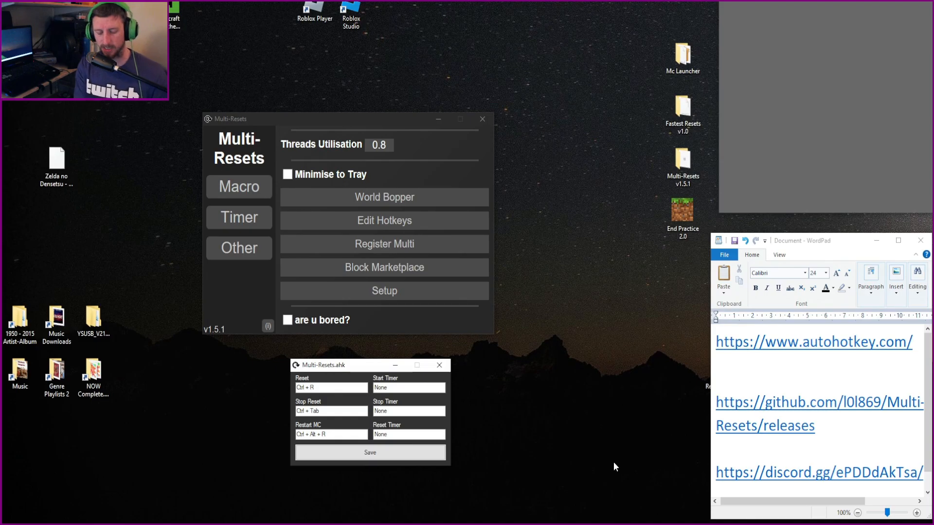
Step: Capture a screenshot of the hotkey window and paste it into the sticky note
key("super+shift+s")
left_click_drag(278, 351, 472, 483)
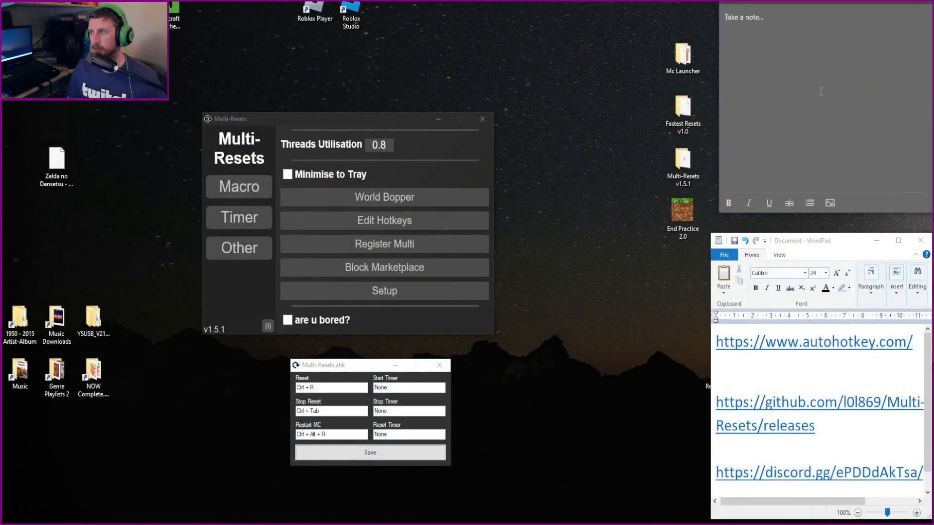
key("ctrl+v")
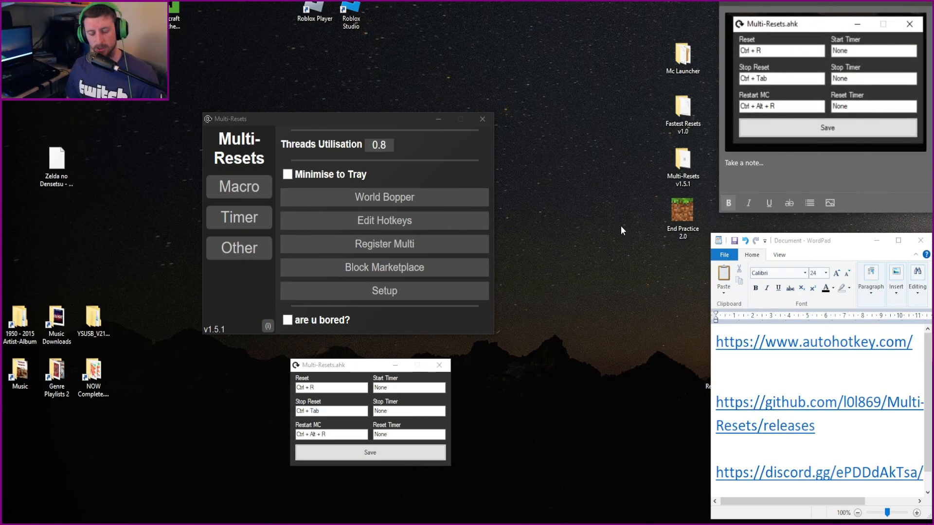
key("ctrl+super+s")
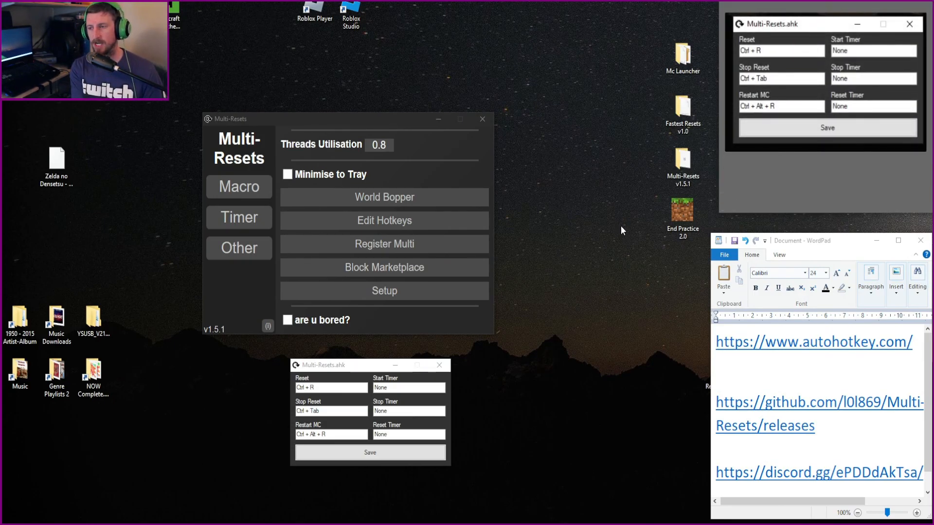
left_click(592, 385)
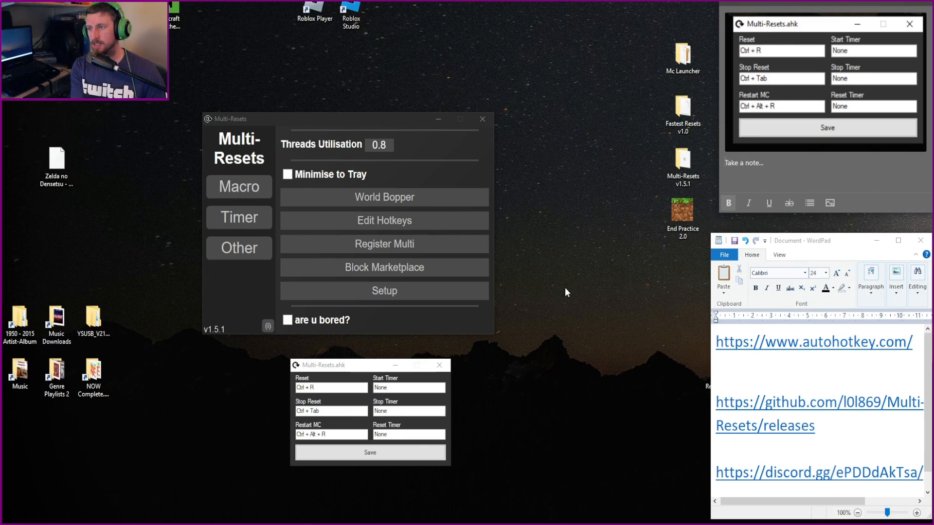
key("super+shift+s")
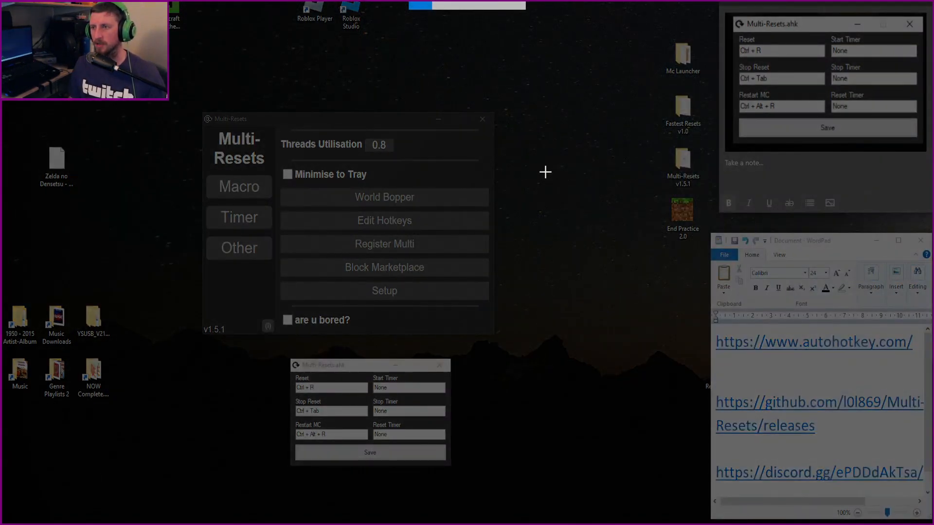
key("Escape")
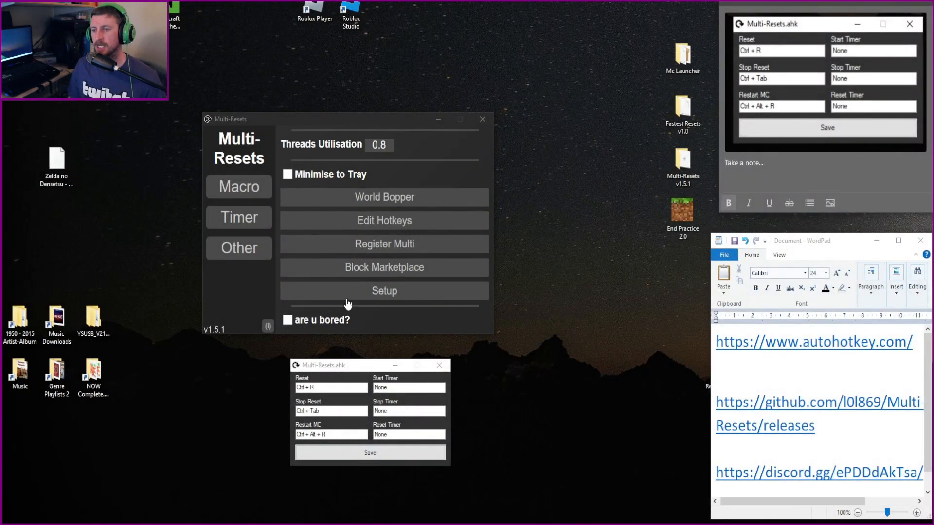
Step: Narrow the sticky note slightly, then close the hotkey window and reposition the Multi-Resets window
left_click_drag(718, 91, 722, 92)
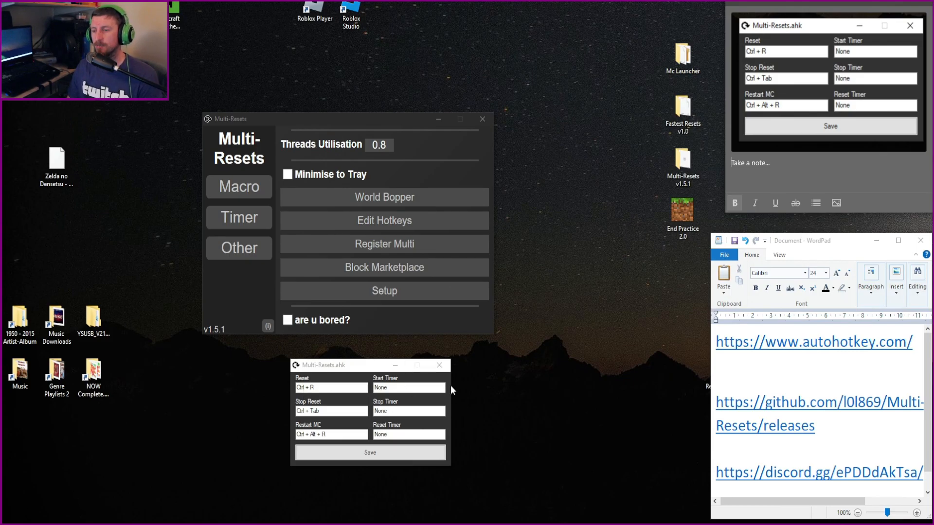
left_click(439, 365)
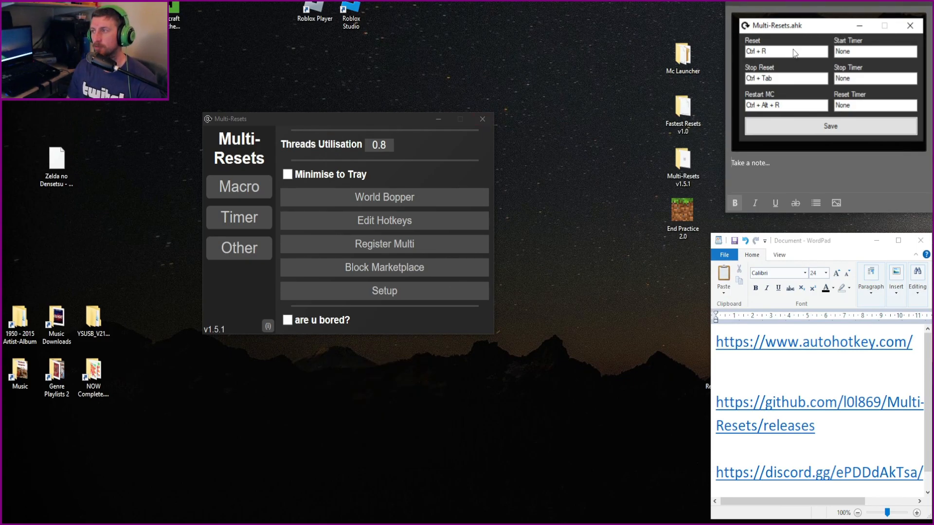
left_click_drag(384, 133, 370, 150)
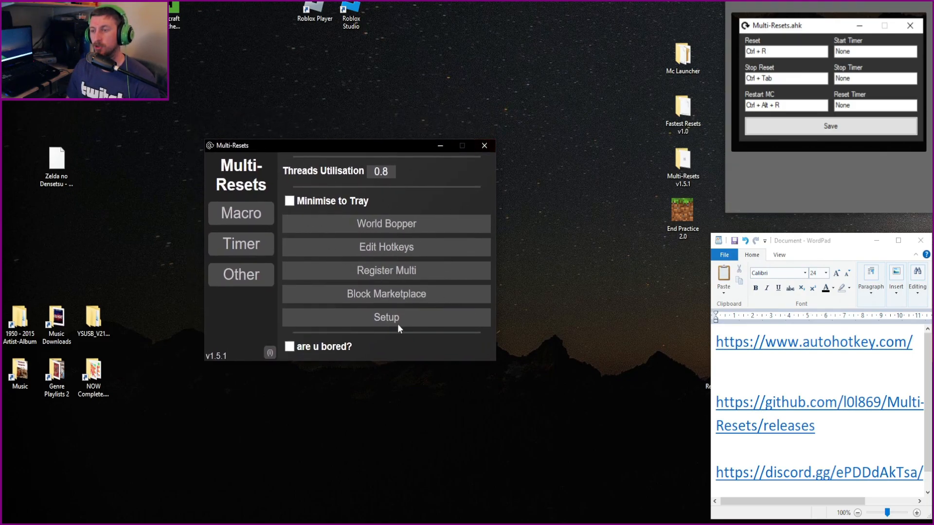
Step: Review the Macro settings, including the coordinates, number of instances, layout and key delay
left_click(238, 219)
scroll(395, 229, "down", 2)
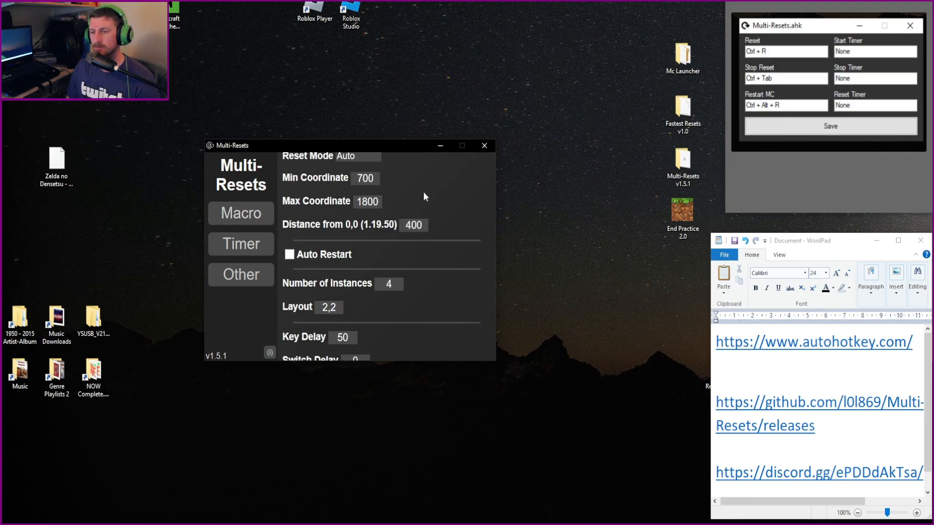
scroll(296, 279, "down", 2)
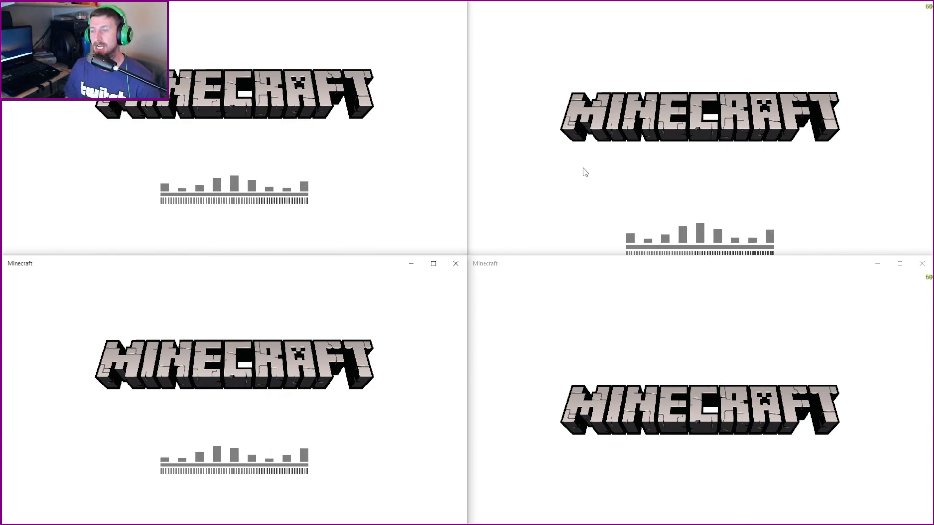
left_click(540, 172)
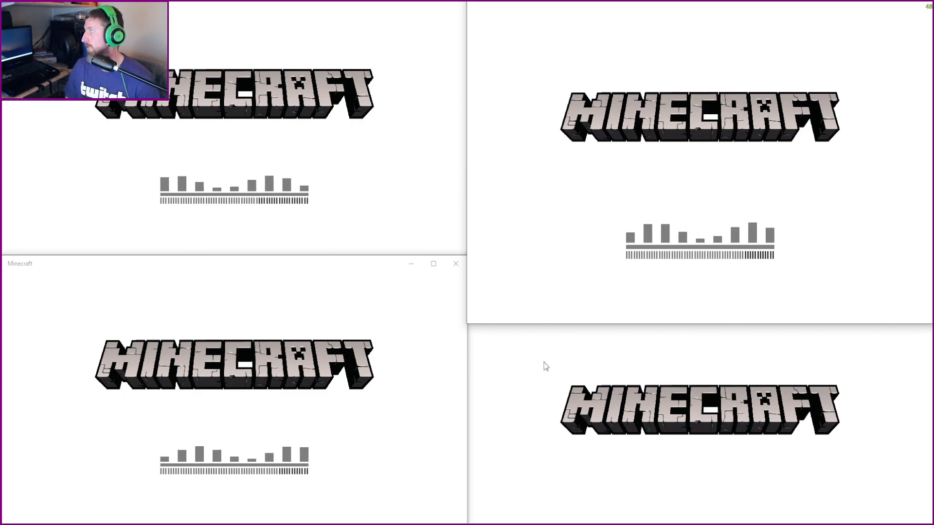
left_click(504, 353)
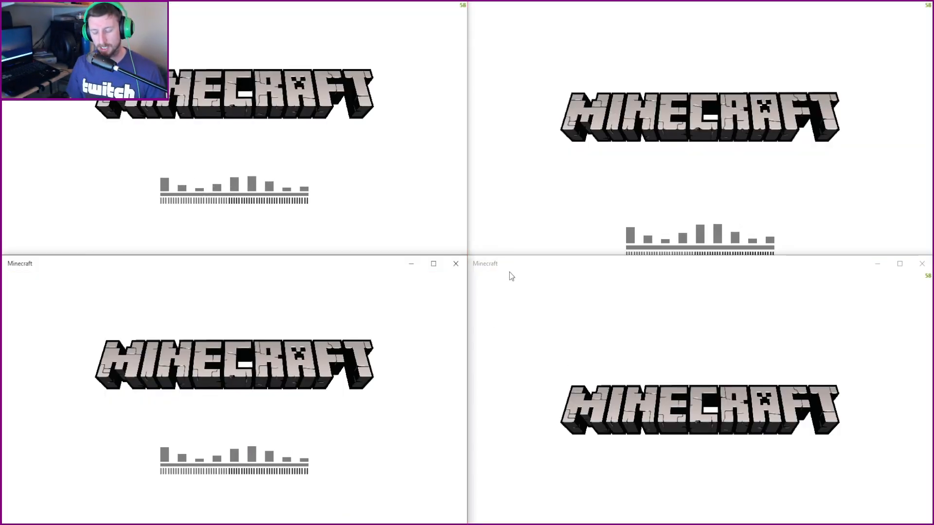
Step: Switch to Task Manager and show CPU performance over the four Minecraft instances
key("ctrl+alt+Delete")
left_click(470, 268)
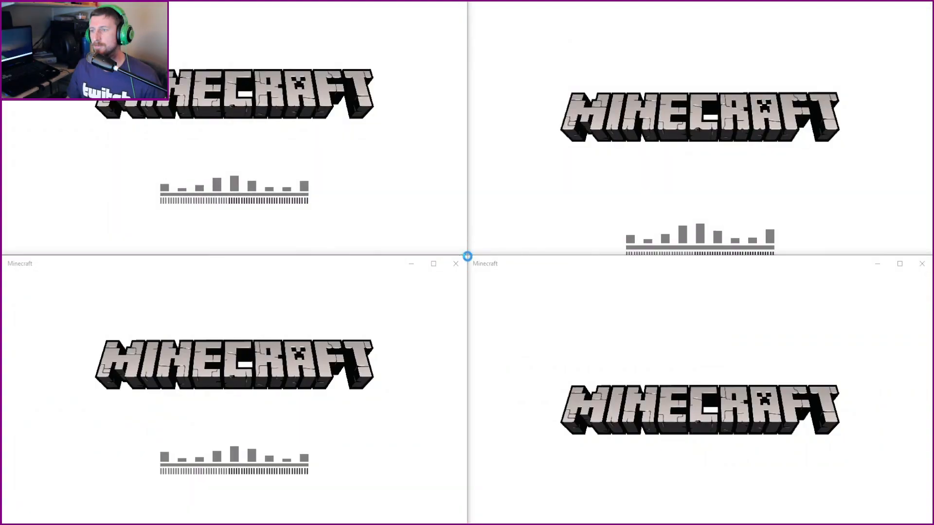
left_click(336, 167)
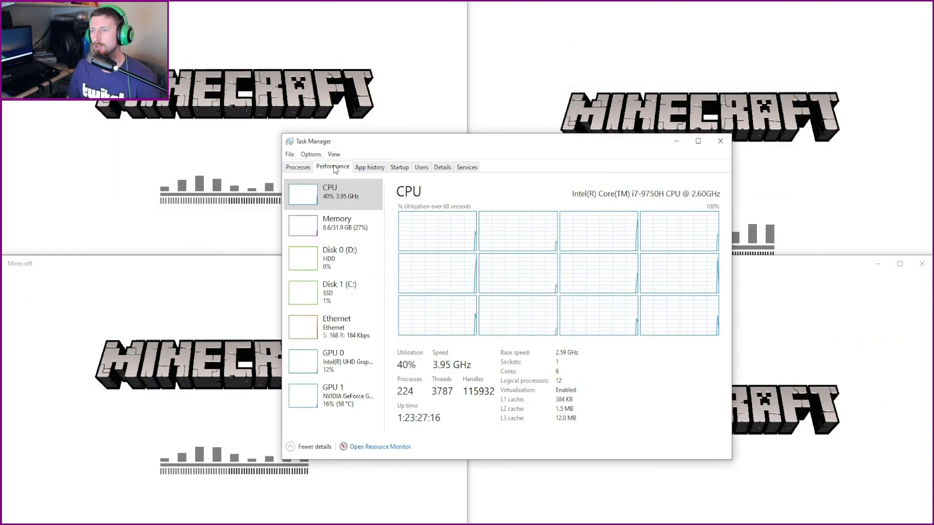
mouse_move(445, 146)
left_mouse_down()
mouse_move(468, 137)
mouse_move(428, 142)
left_mouse_up()
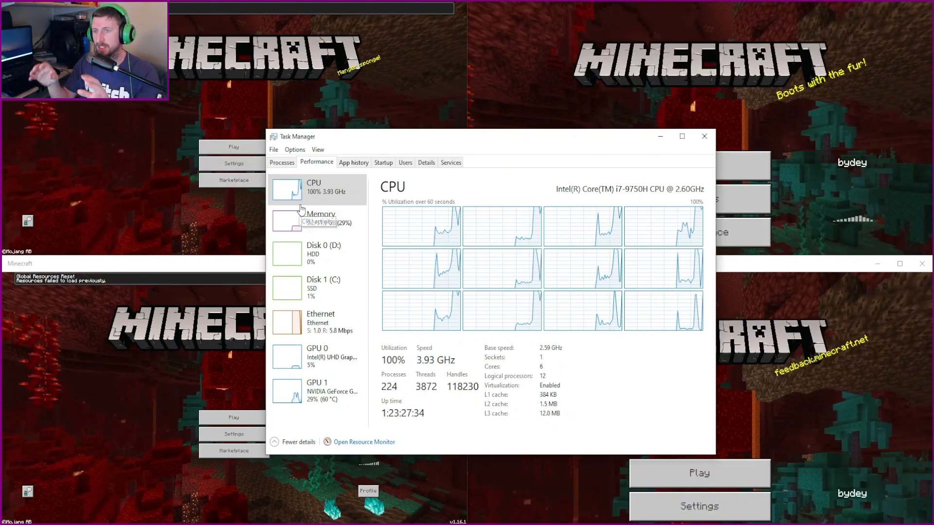
Step: Open the world list in the upper-left Minecraft instance, moving Task Manager out of the way
left_click_drag(500, 141, 559, 131)
left_click(232, 141)
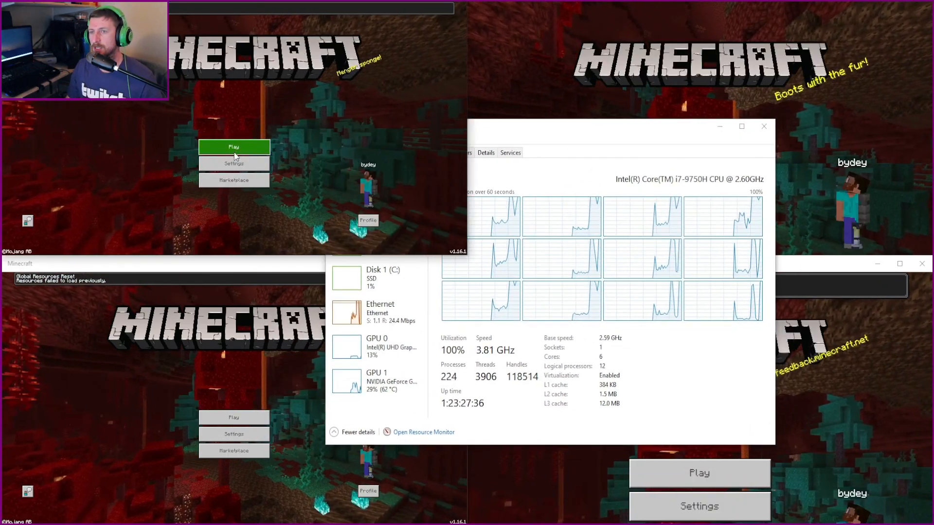
left_click(236, 153)
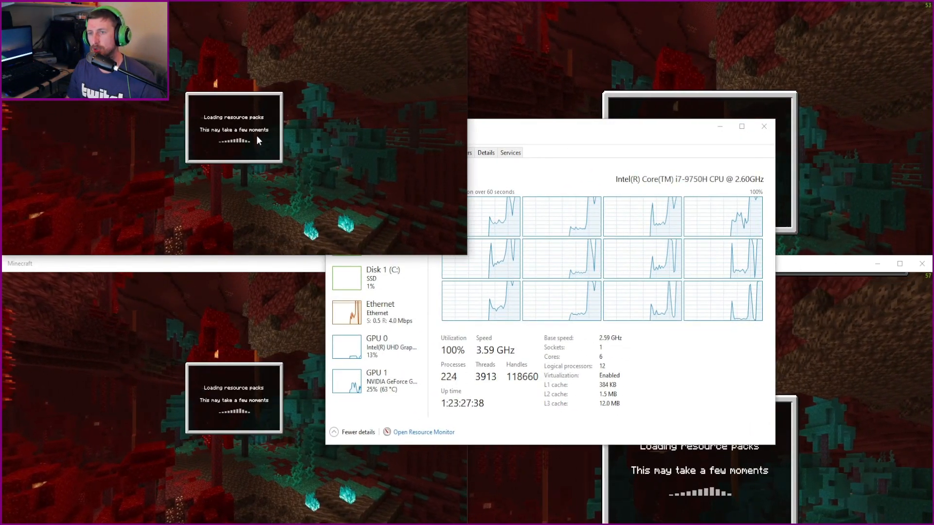
left_click_drag(588, 135, 395, 121)
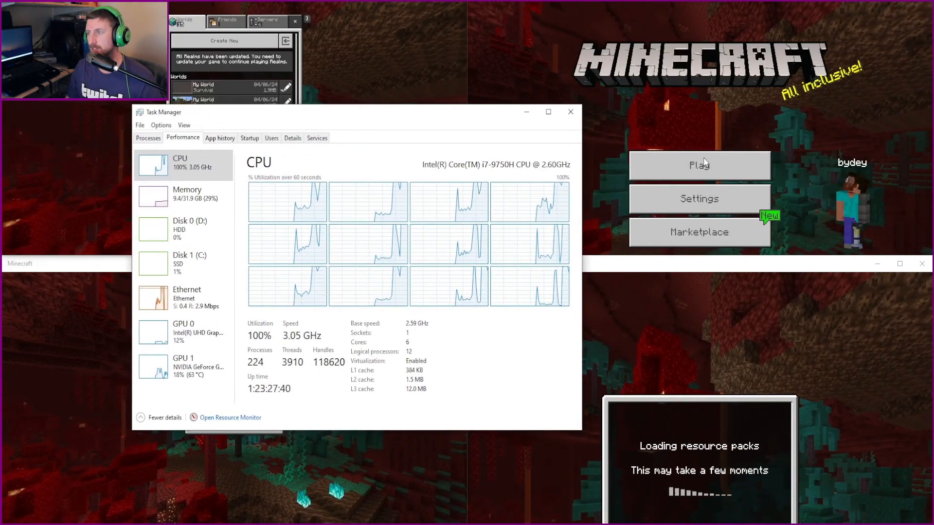
Step: Load the first My World save (1.9MB) in both the upper-right and lower-right Minecraft instances
left_click(704, 159)
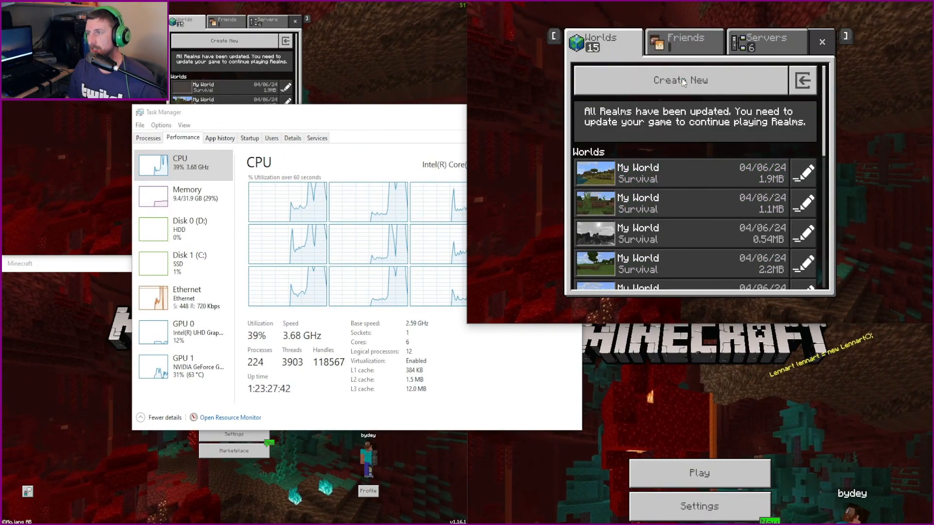
left_click(671, 171)
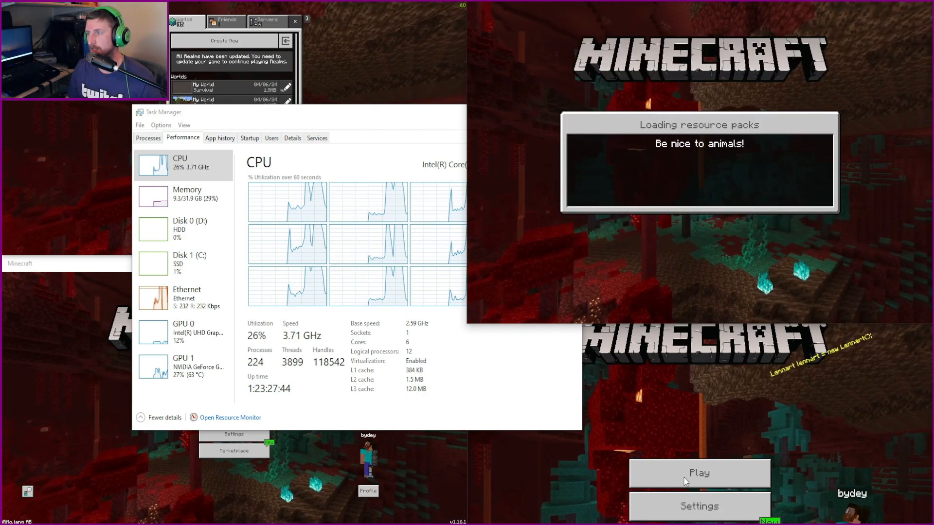
left_click(673, 472)
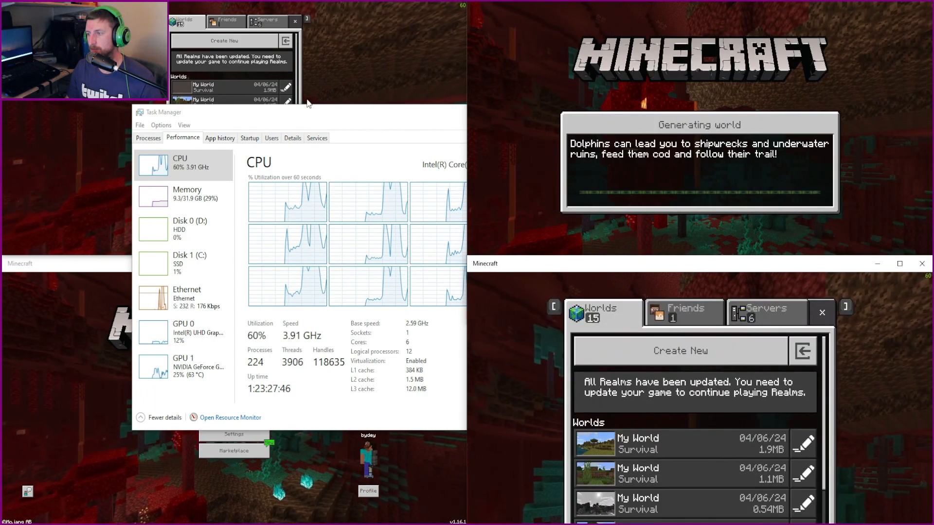
left_click(624, 440)
Step: Load the first My World save in the upper-left Minecraft instance and the fifth one (3.2MB) in the lower-left instance
left_click_drag(388, 126, 625, 134)
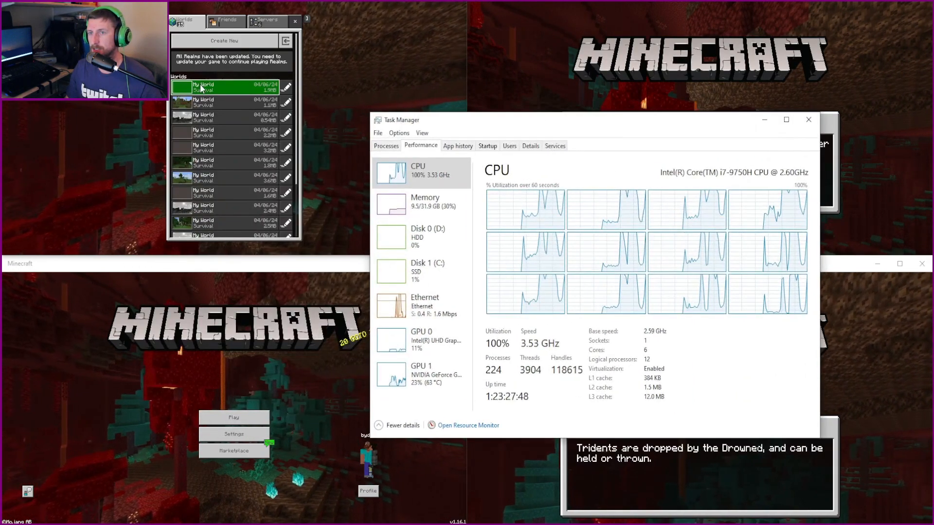
left_click(229, 88)
left_click(233, 416)
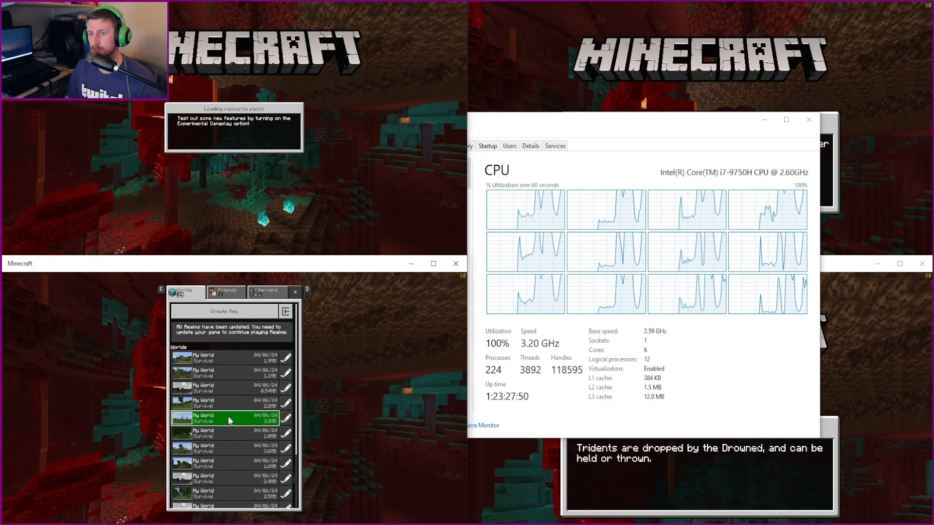
left_click(229, 417)
Step: Bring Task Manager over the Minecraft windows and watch the CPU utilization while the worlds load
left_click_drag(657, 122, 559, 120)
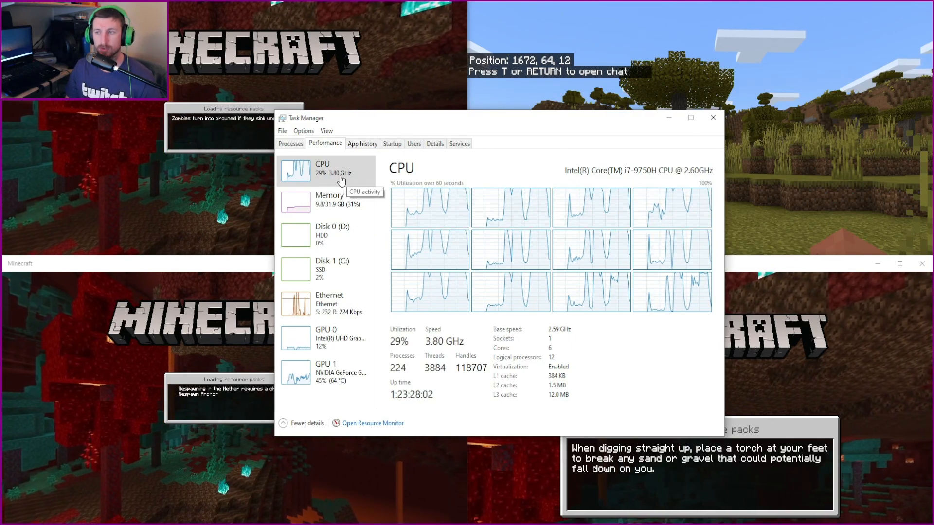
left_click_drag(389, 118, 320, 242)
left_click_drag(382, 246, 552, 111)
Step: Dismiss the world loading error in the lower-left Minecraft instance and bring Task Manager back in front
left_click(790, 429)
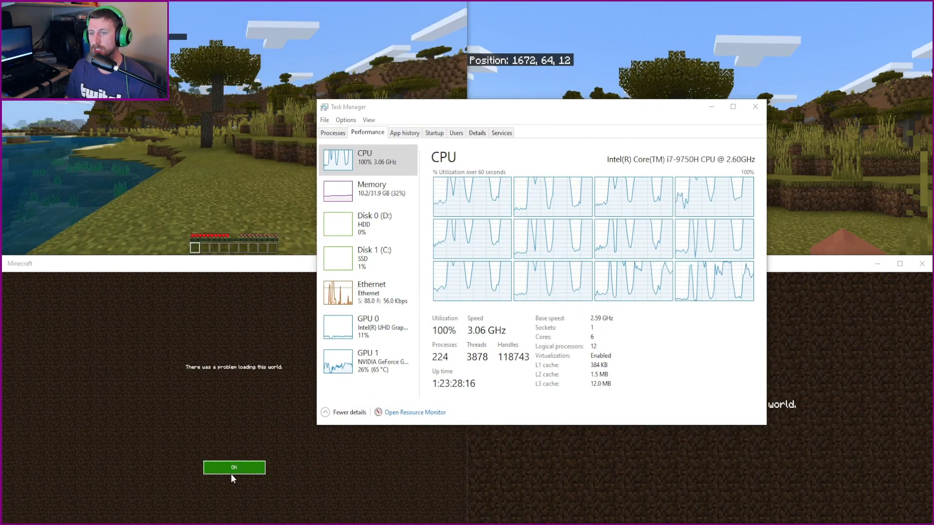
left_click(231, 471)
left_click_drag(536, 111, 494, 116)
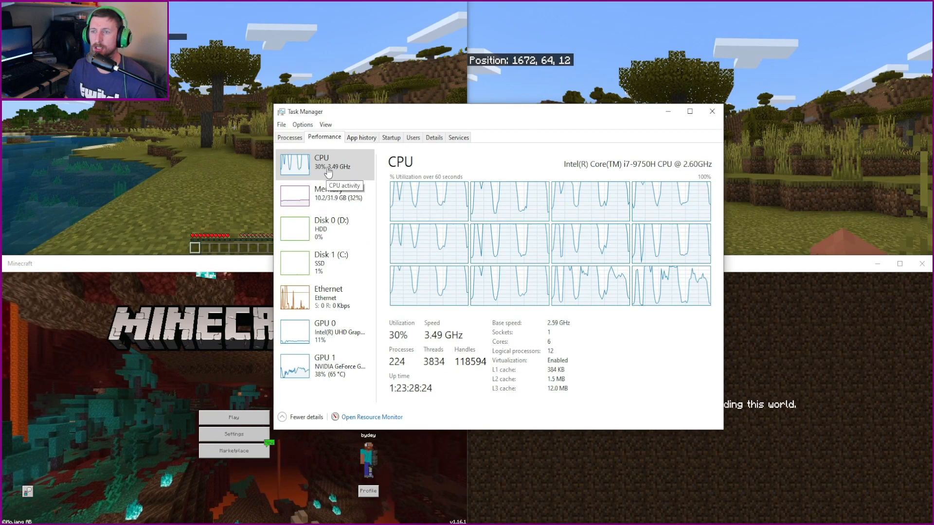
Step: Close Task Manager and all the running Minecraft instances
left_click_drag(493, 113, 511, 137)
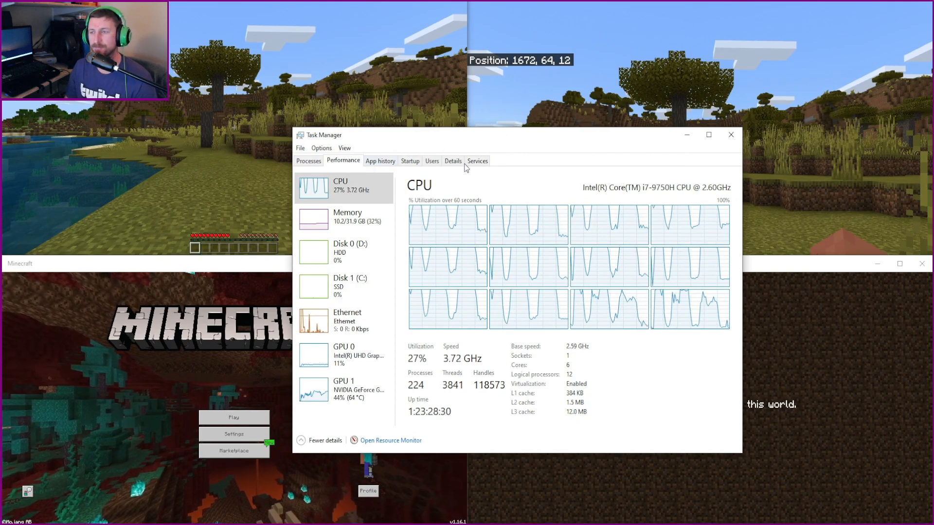
left_click(730, 141)
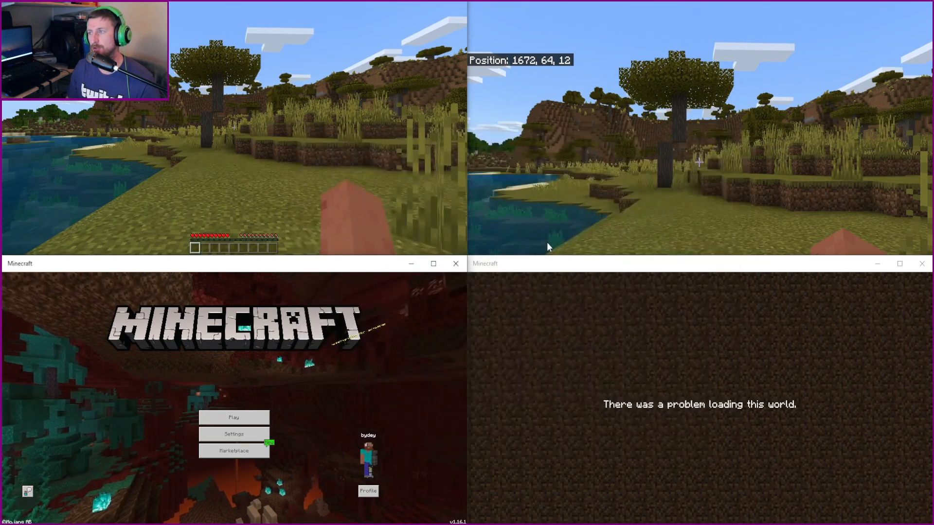
left_click(413, 218)
key("Escape")
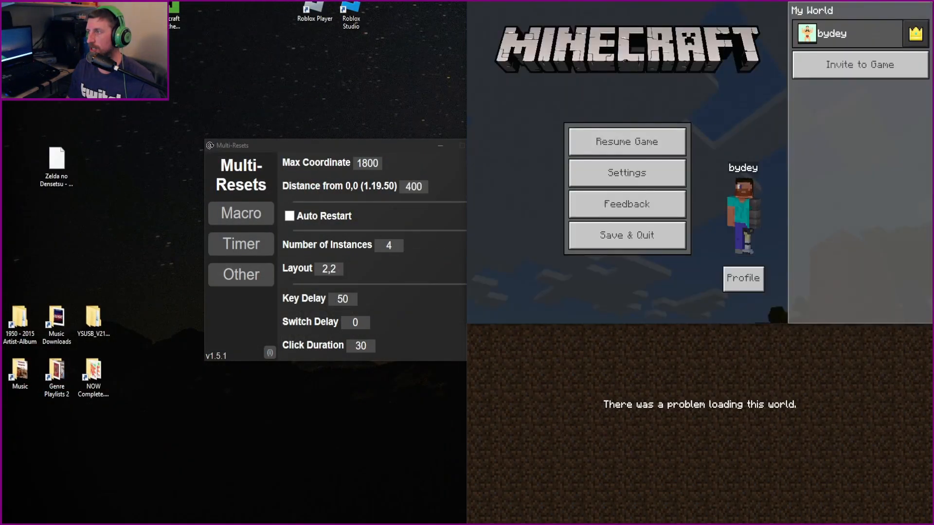
left_click(922, 264)
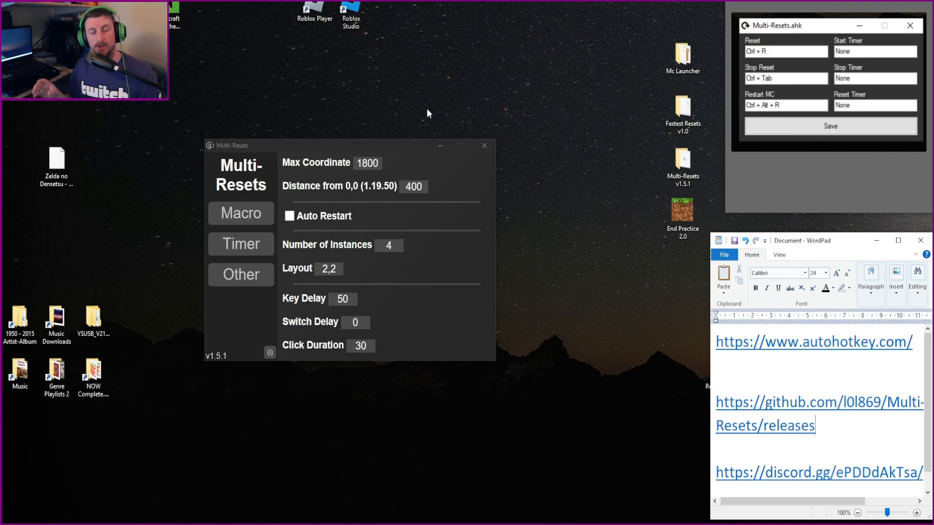
Step: Set the Windows multiple displays option to Show only on 2, keep the change and close the display settings
right_click(429, 96)
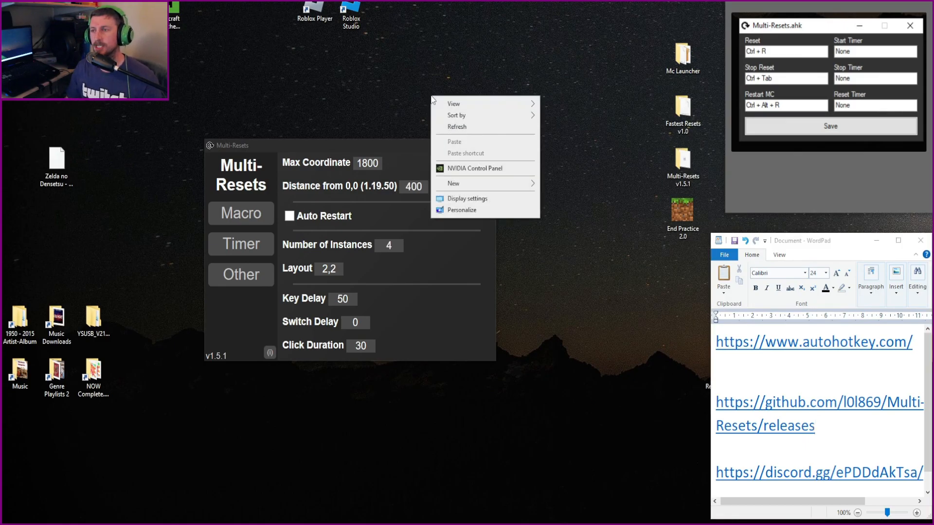
left_click(460, 199)
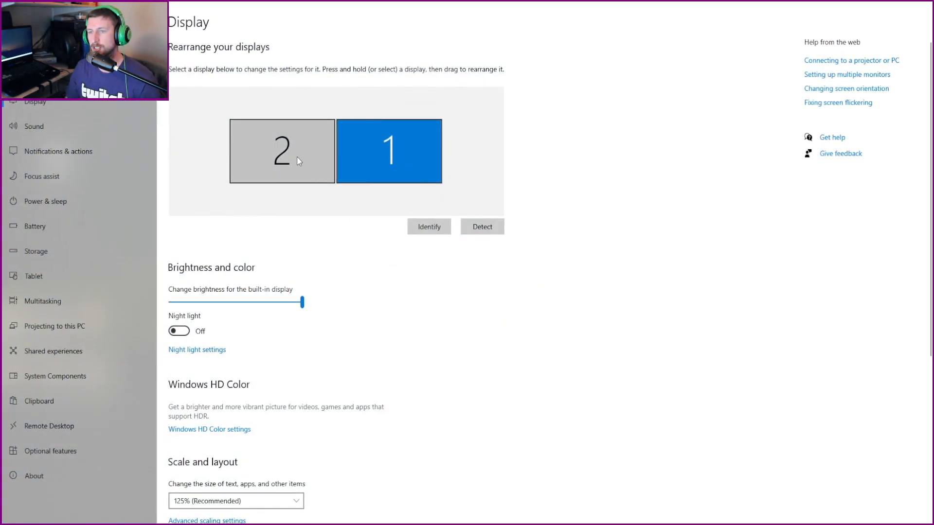
left_click(298, 161)
scroll(386, 399, "down", 5)
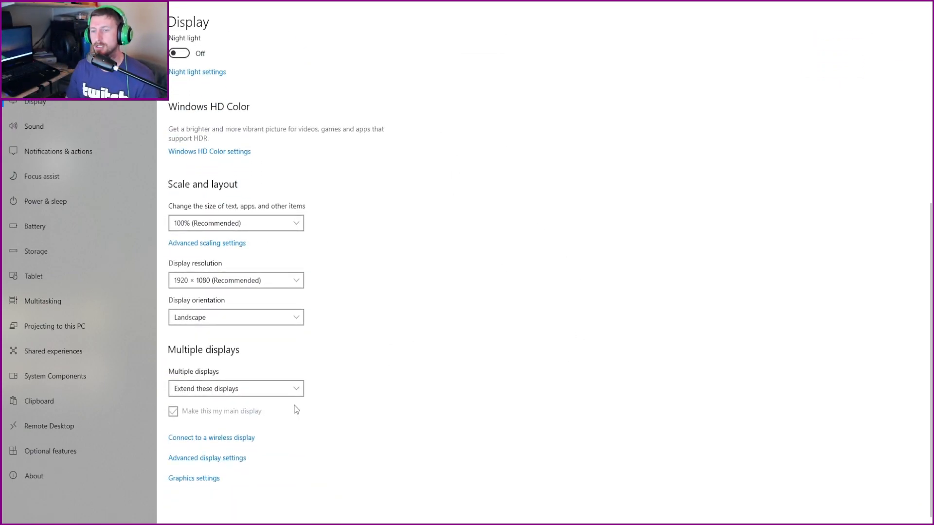
left_click(206, 388)
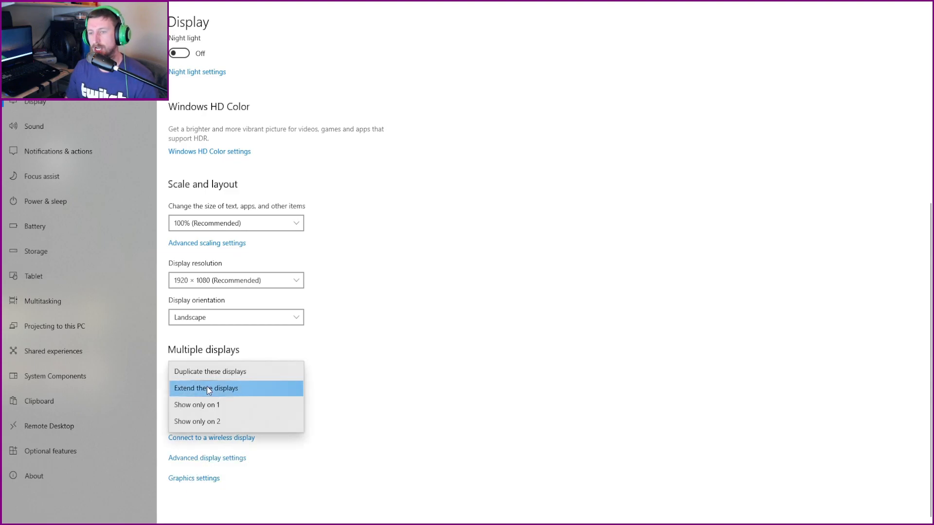
left_click(197, 421)
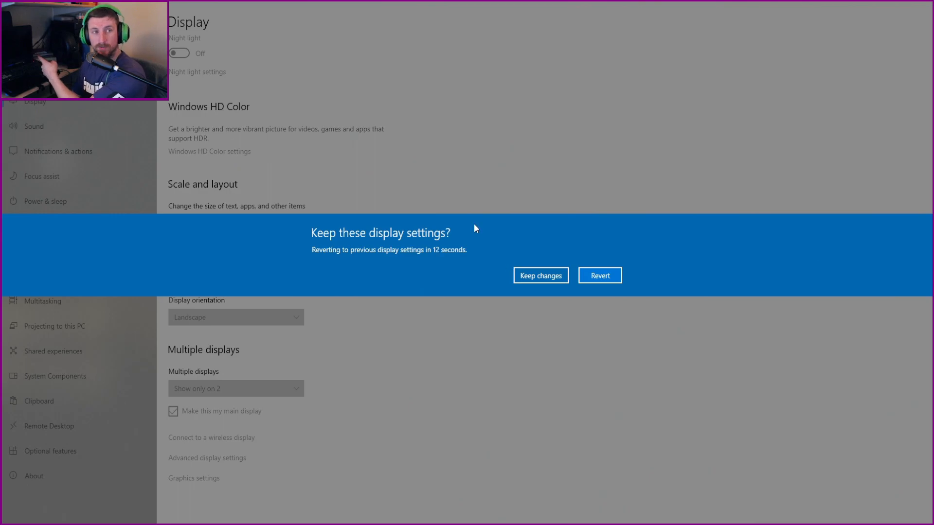
left_click(539, 276)
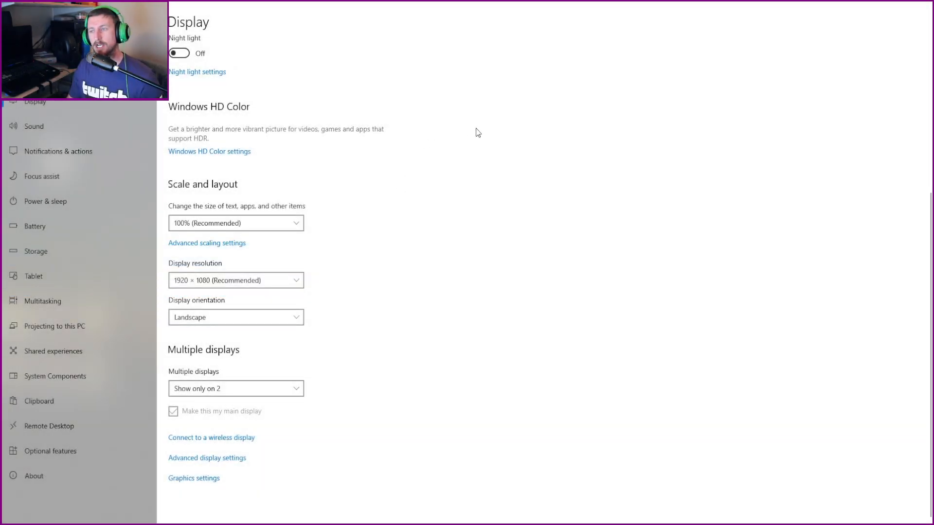
left_click(920, 3)
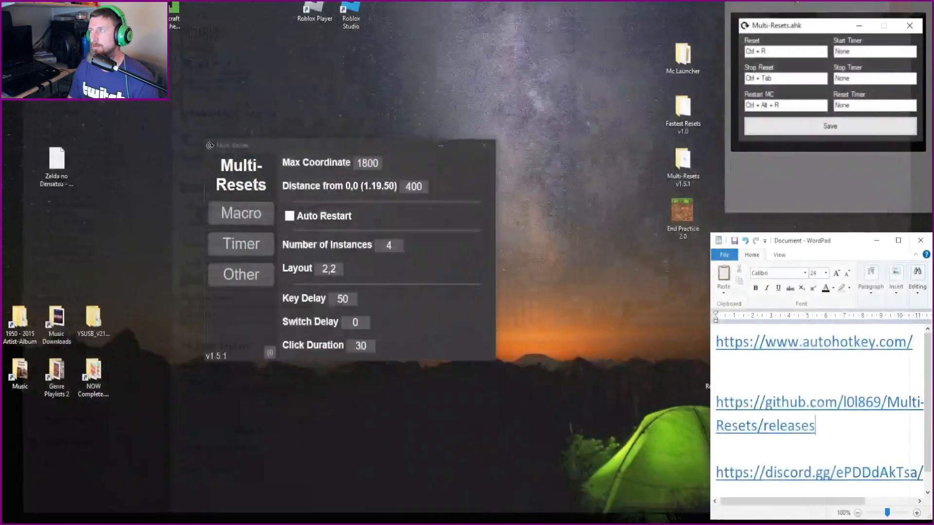
Step: Launch four Minecraft instances in the 2,2 layout through the macro's Restart MC function and close them all again
left_click_drag(373, 148, 429, 145)
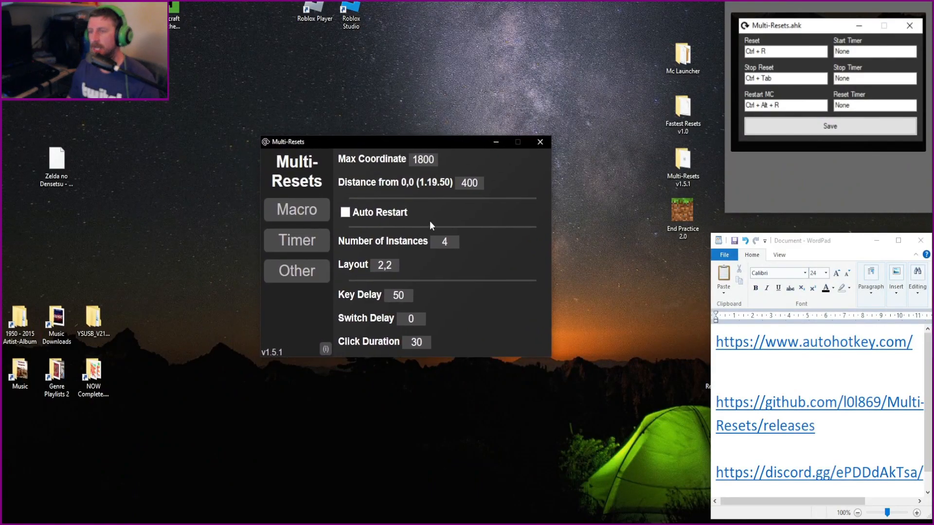
key("ctrl+alt+r")
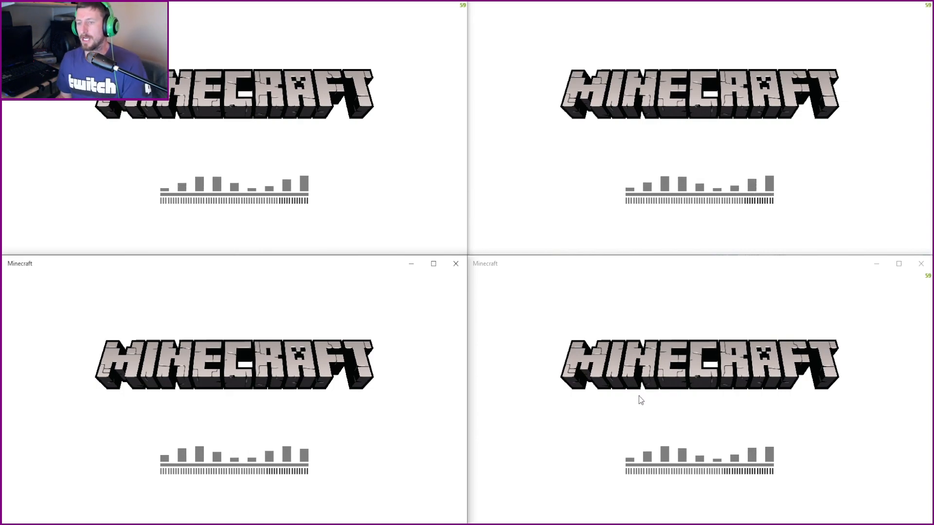
left_click(455, 263)
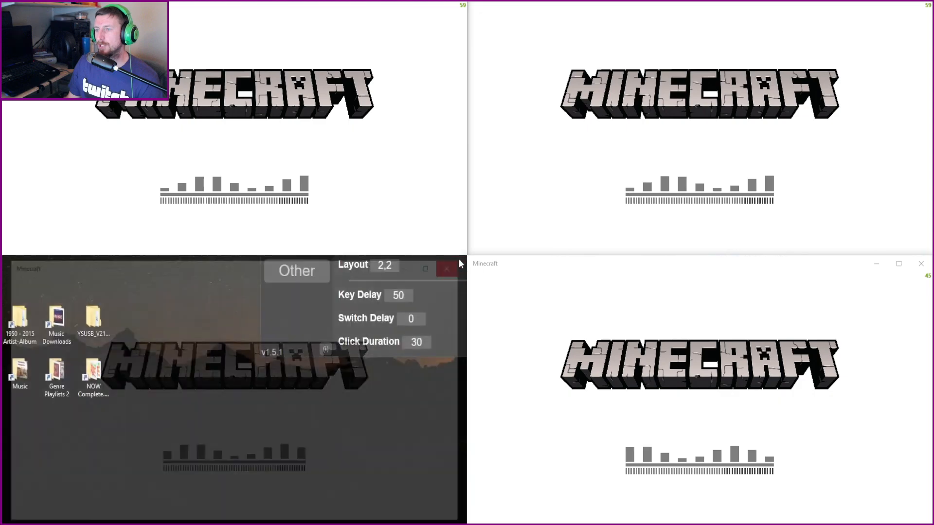
left_click(455, 2)
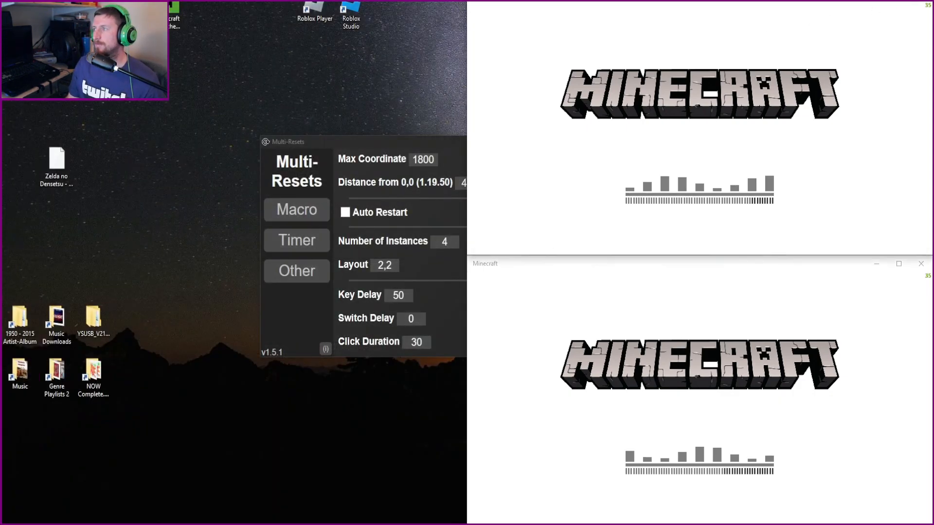
left_click(920, 2)
left_click(921, 265)
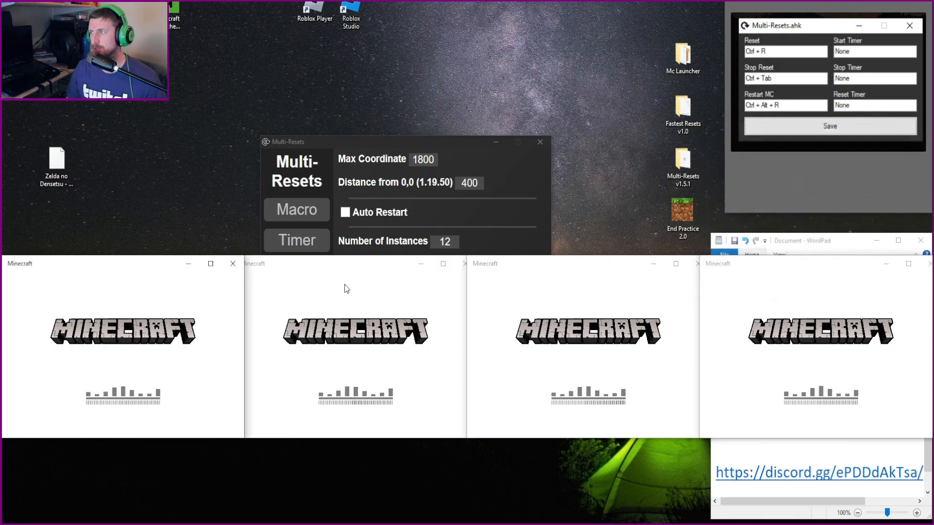
Step: Close the row of four small Minecraft instances launched with the 4,4 layout
left_click(233, 268)
left_click(460, 265)
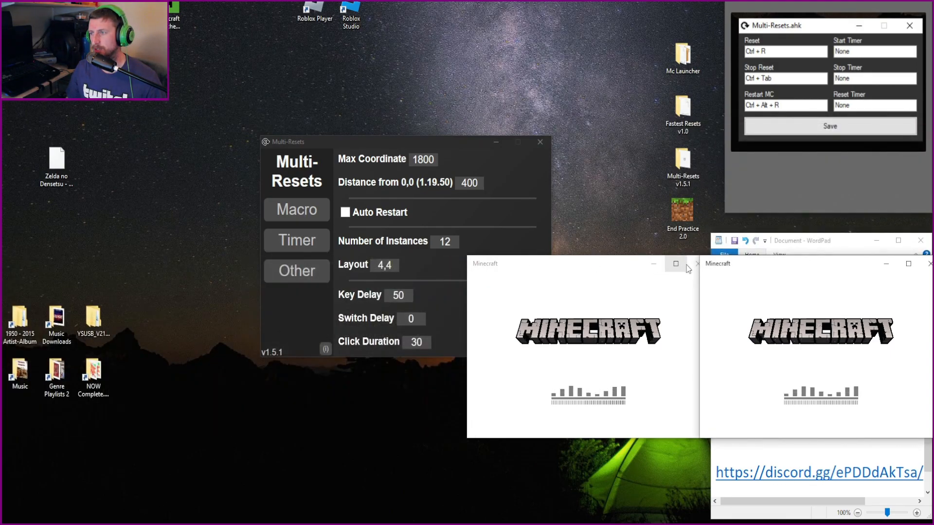
left_click(694, 265)
left_click(926, 265)
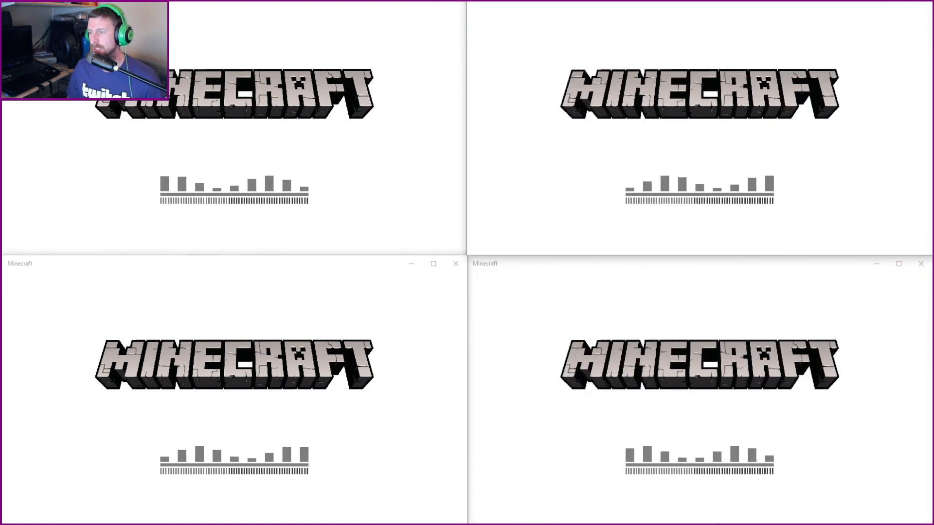
Step: Close the stacked Minecraft instances launched with the 2,2 layout
left_click(921, 1)
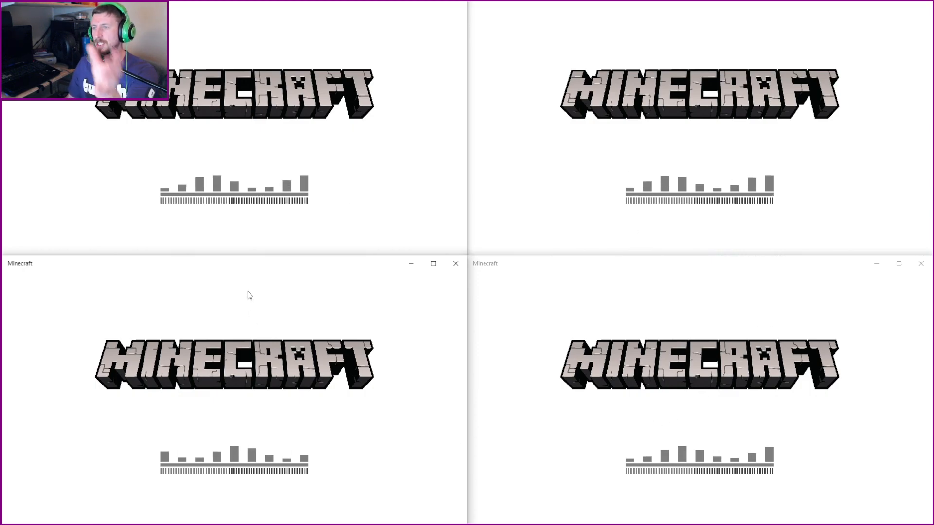
left_click(456, 5)
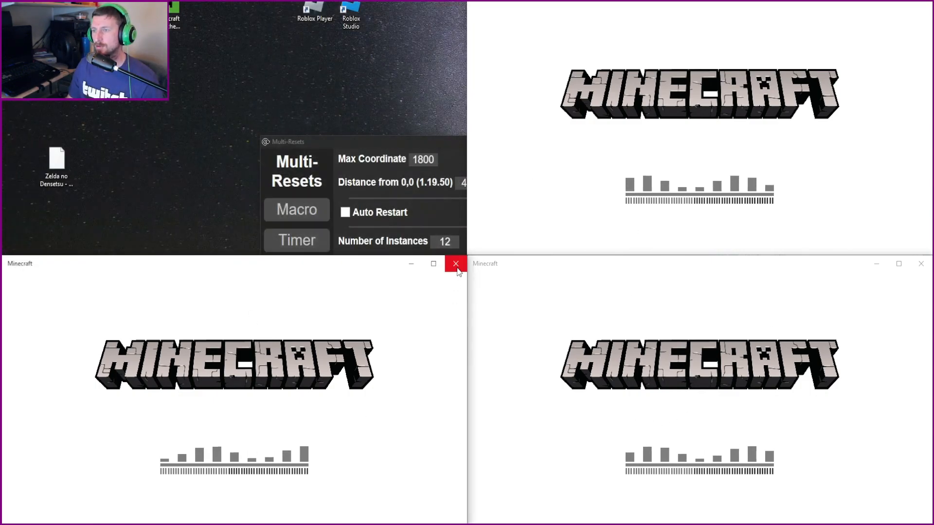
left_click(455, 264)
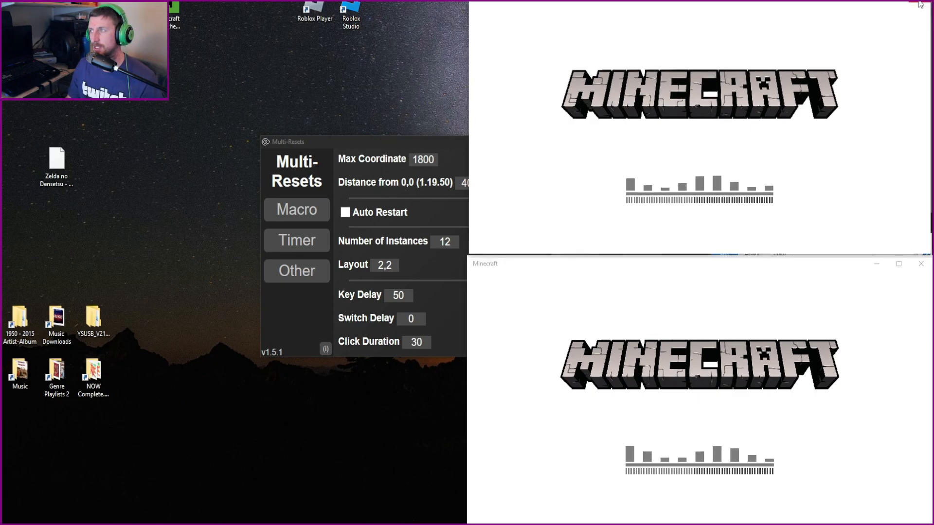
left_click(920, 264)
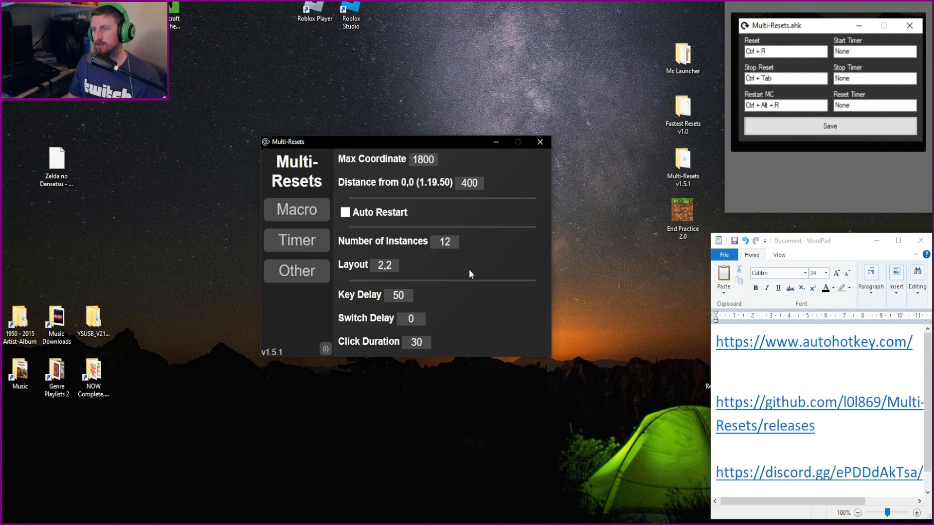
Step: Configure the macro for 4 instances with a Max Coordinate of 1700 and a Min Coordinate of 800
double_click(451, 246)
type("4")
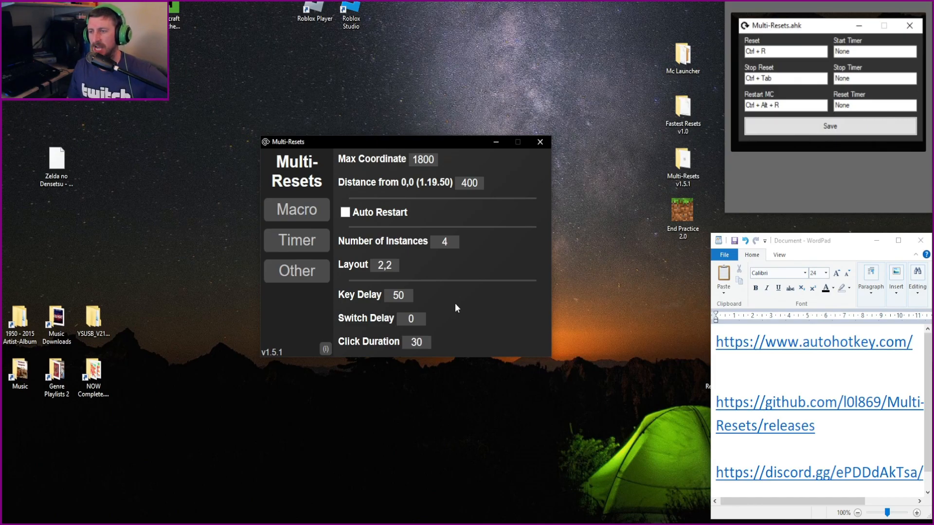
scroll(454, 303, "up", 3)
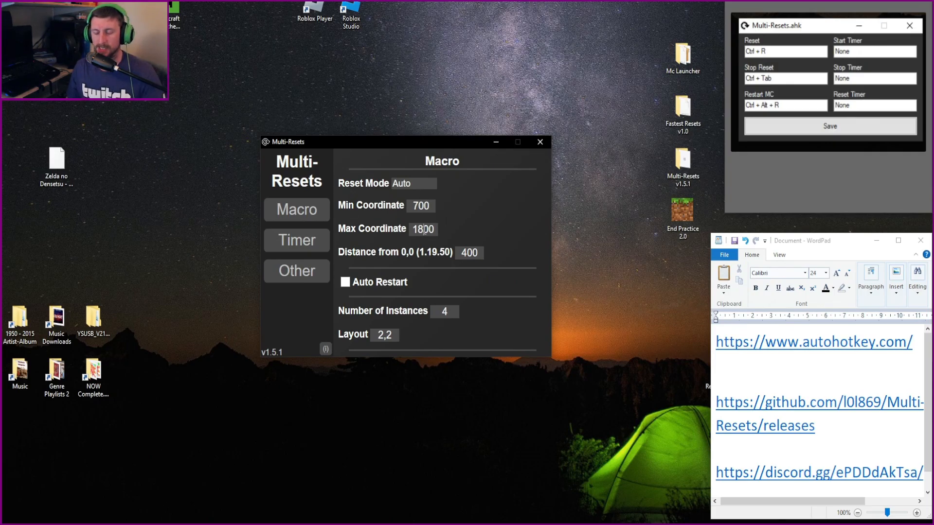
key("BackSpace")
type("7")
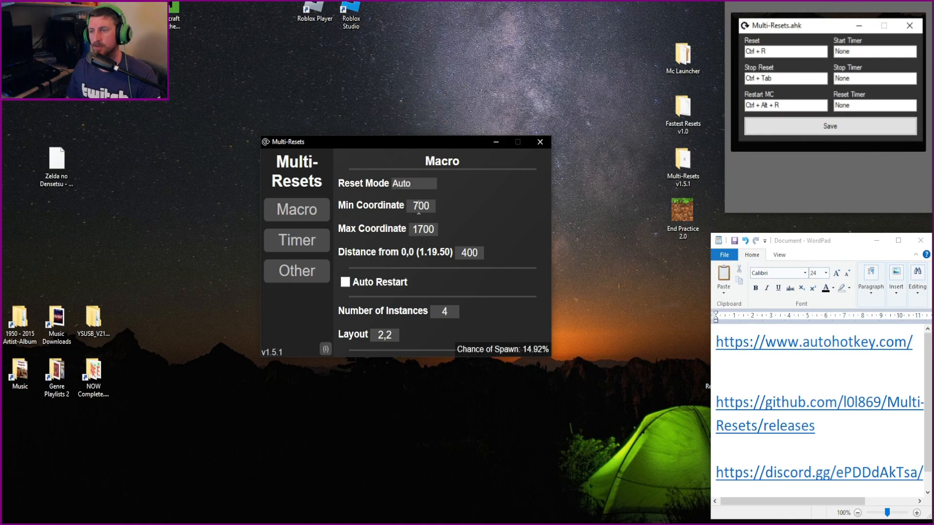
key("BackSpace")
type("8")
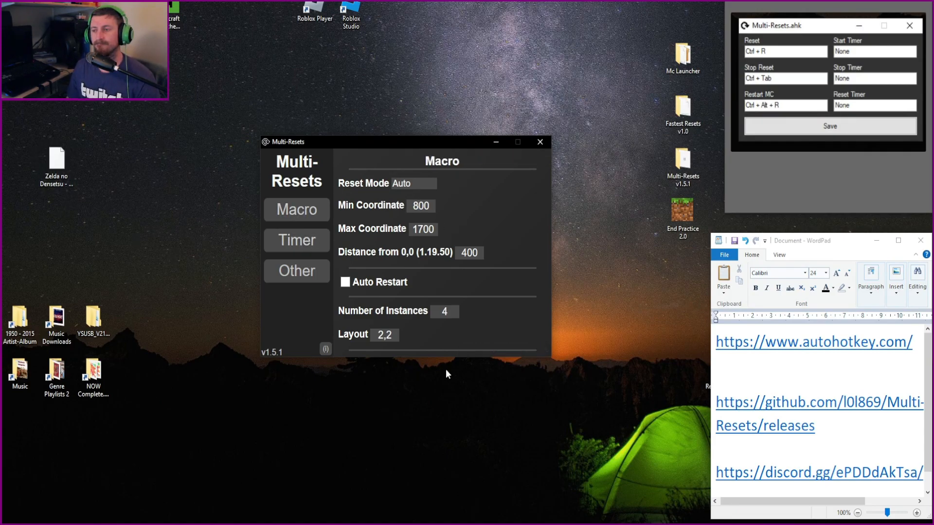
Step: Start the macro's Setup and paste a screenshot of its key instructions into a new sticky note, shrunk to fit the image
left_click(299, 270)
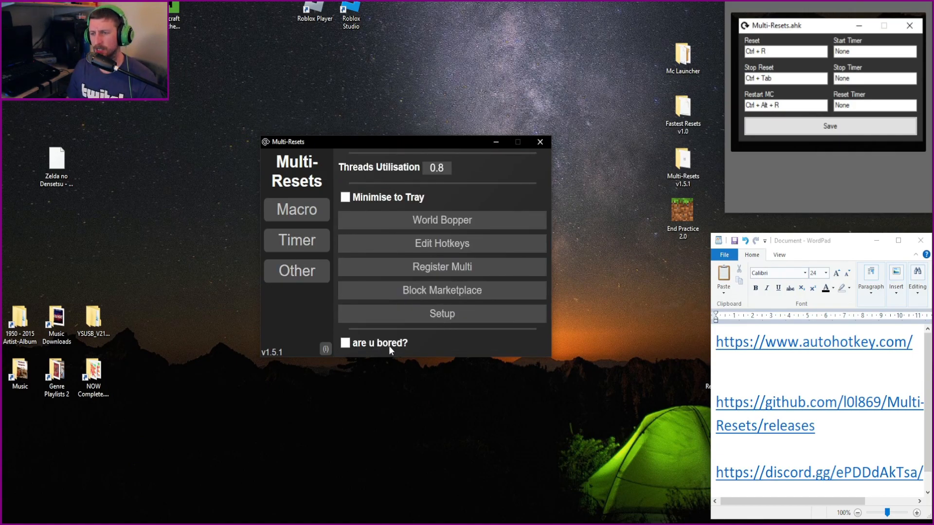
left_click(440, 319)
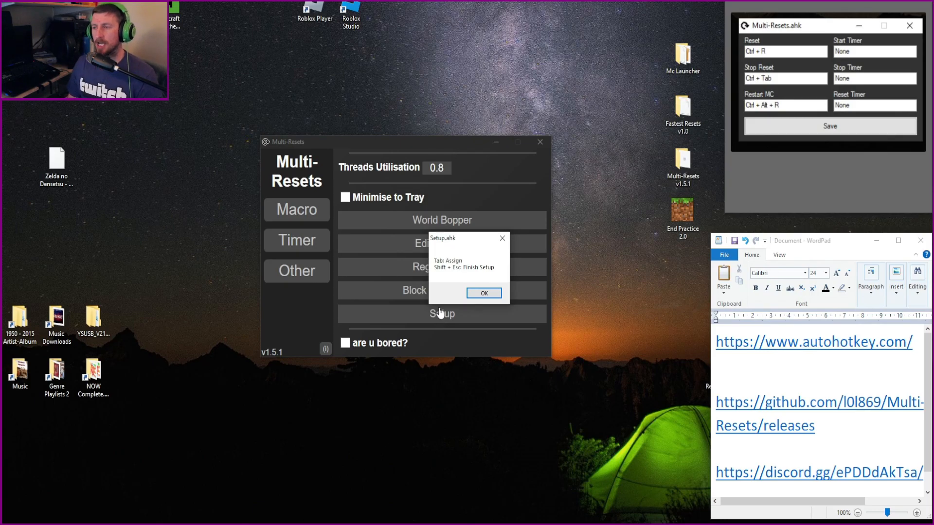
key("shift+super+s")
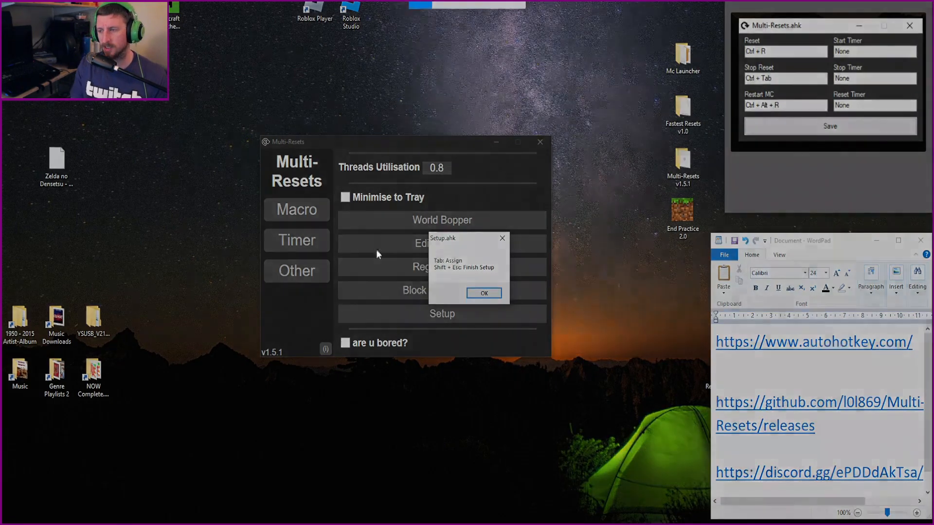
left_click_drag(423, 227, 513, 314)
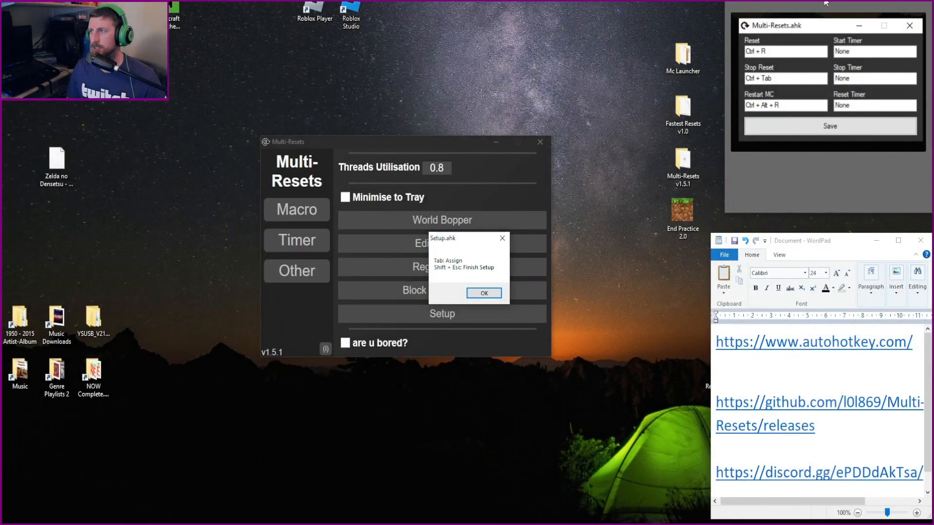
left_click(732, 6)
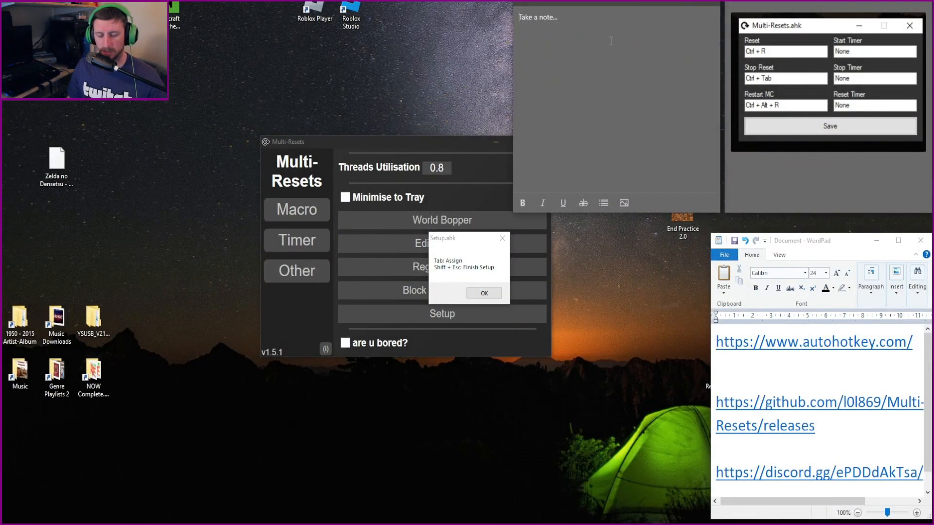
key("ctrl+v")
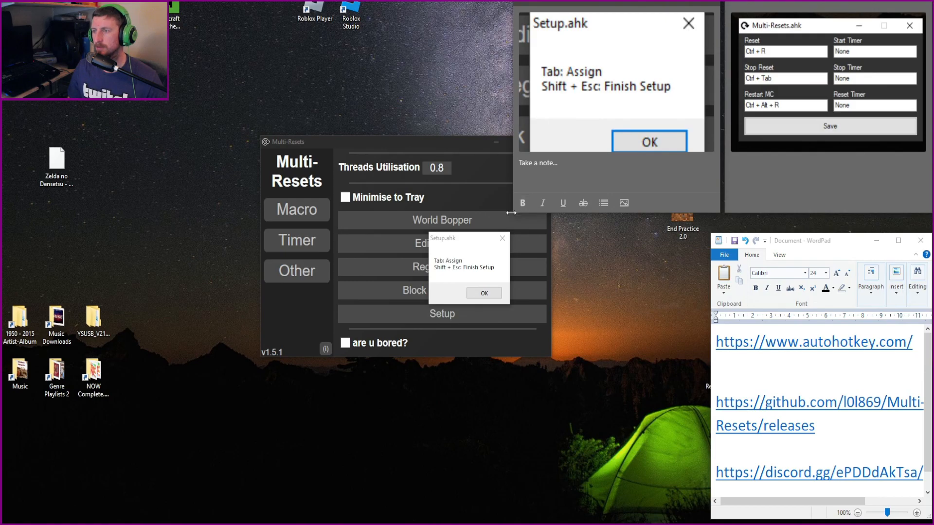
left_click_drag(510, 214, 602, 144)
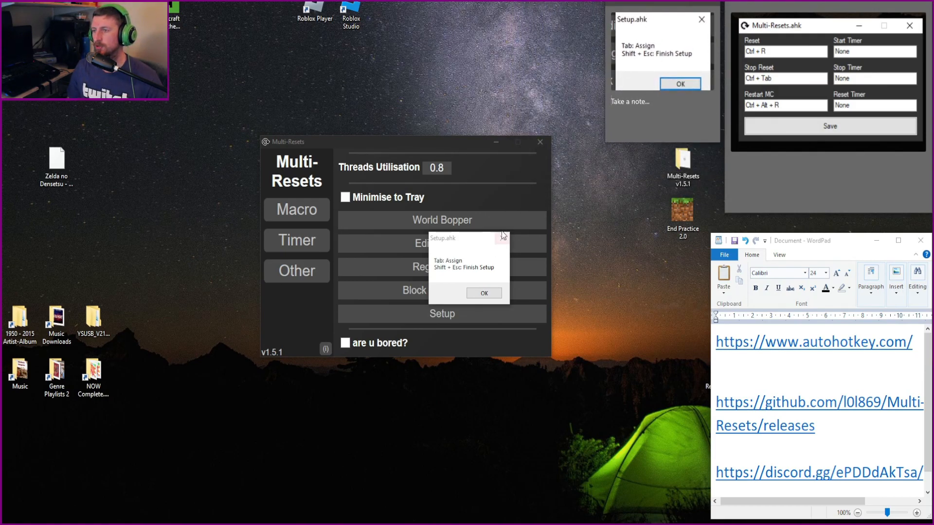
Step: Dismiss the Setup instructions, assign the Play button's position in Minecraft and open the worlds list
left_click(494, 293)
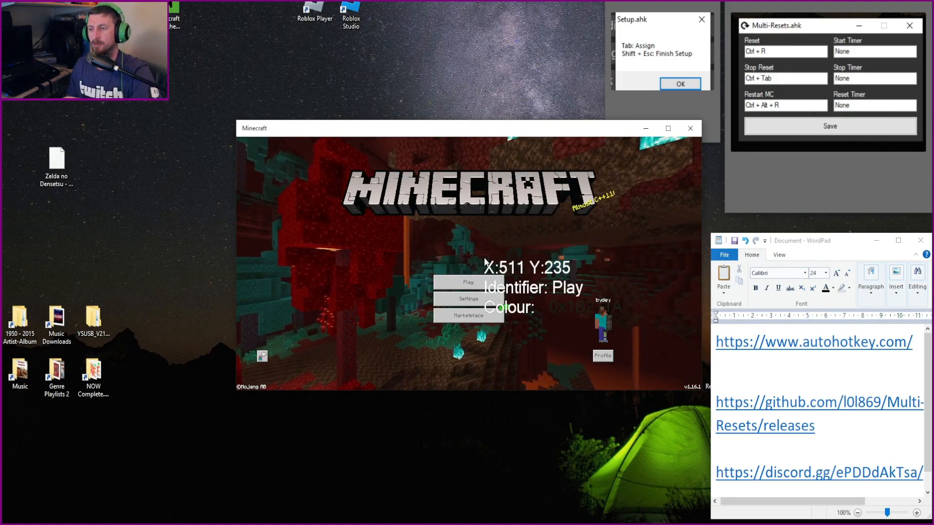
key("Tab")
left_click(470, 285)
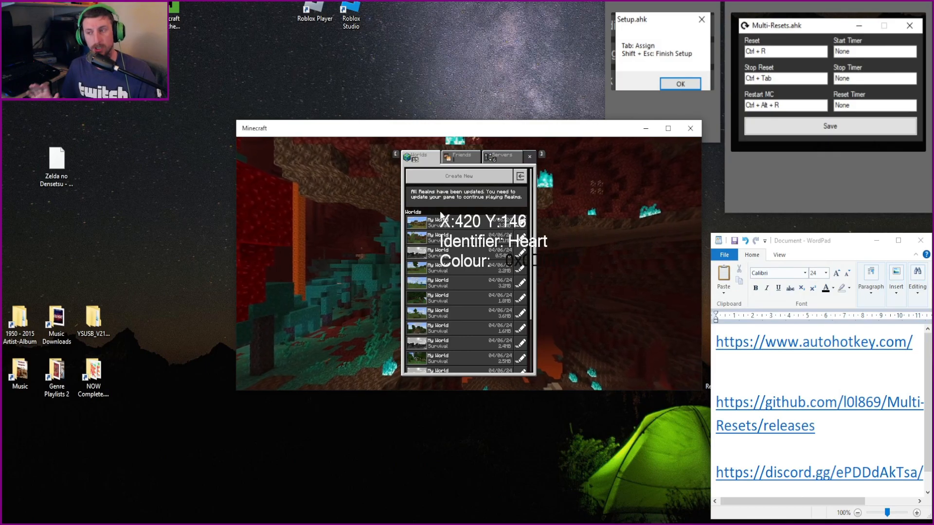
Step: Create a new world with the default settings and load into it
left_click(447, 185)
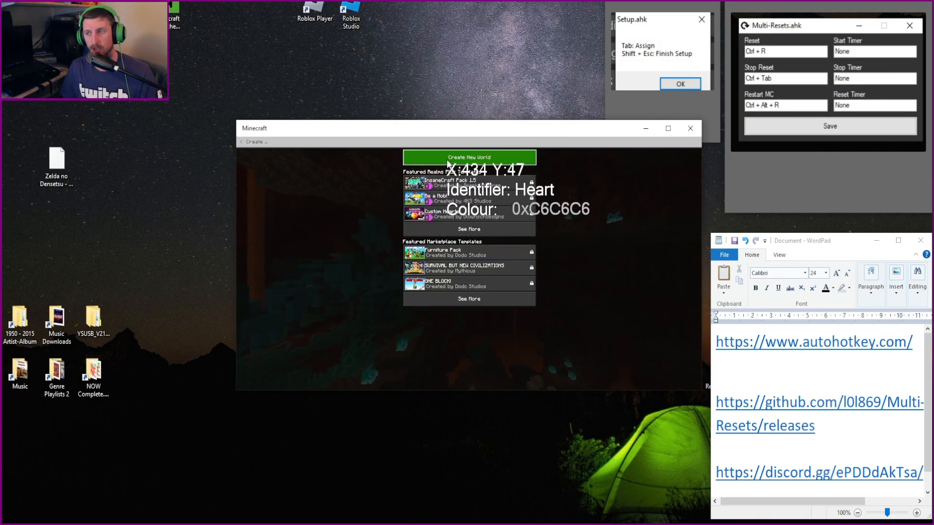
left_click(447, 162)
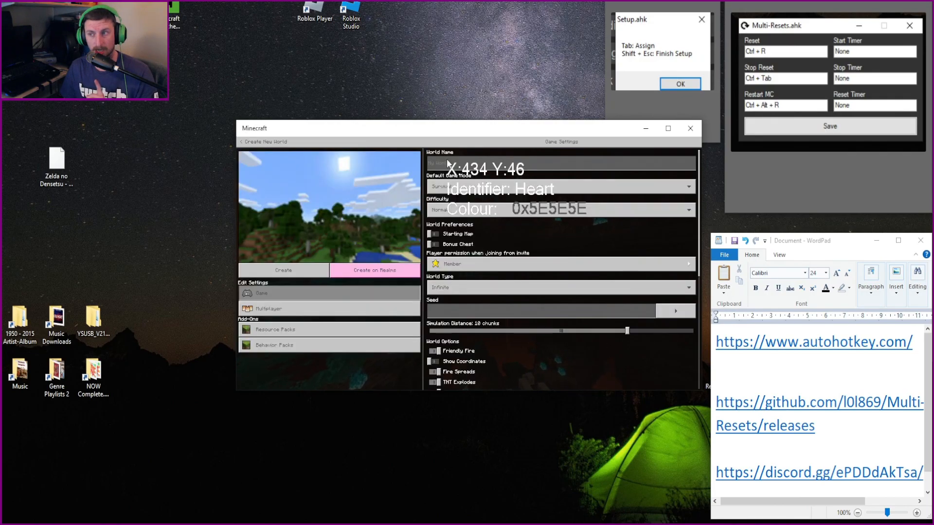
left_click(280, 274)
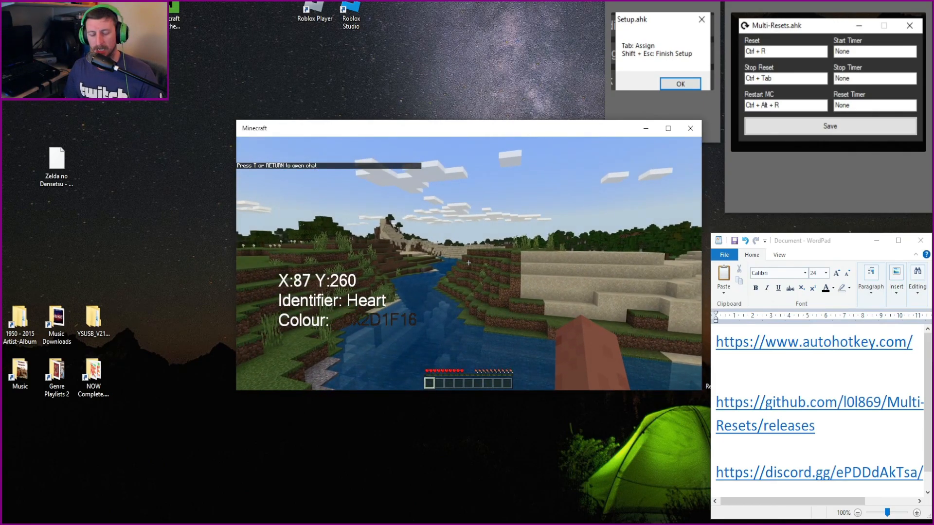
Step: Toggle the in-world pause menu to line the pointer up with a red heart in the health bar, and assign the Heart identifier there
key("Escape")
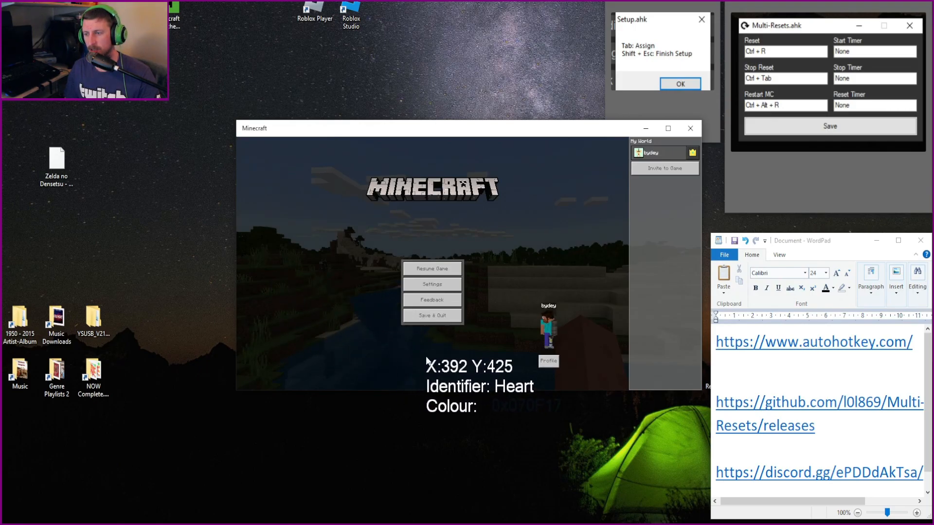
key("Escape")
key("Escape")
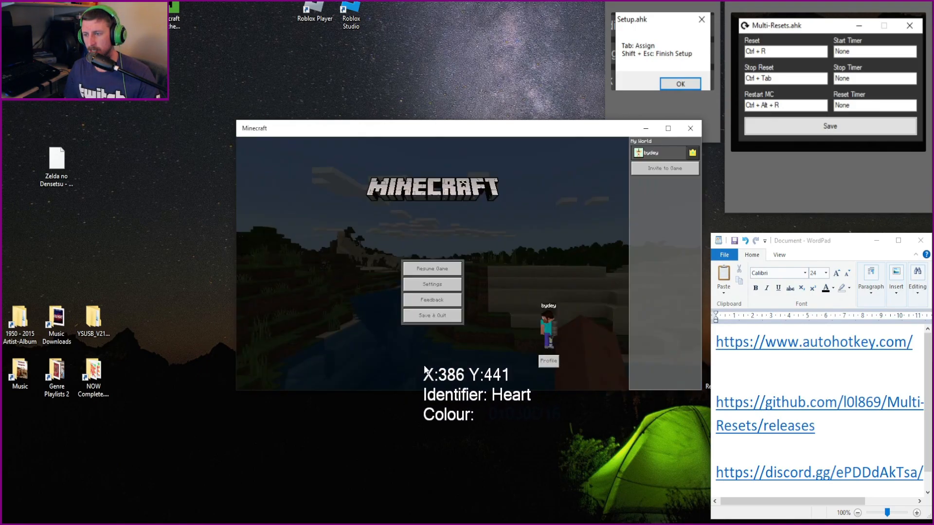
key("Escape")
key("Escape")
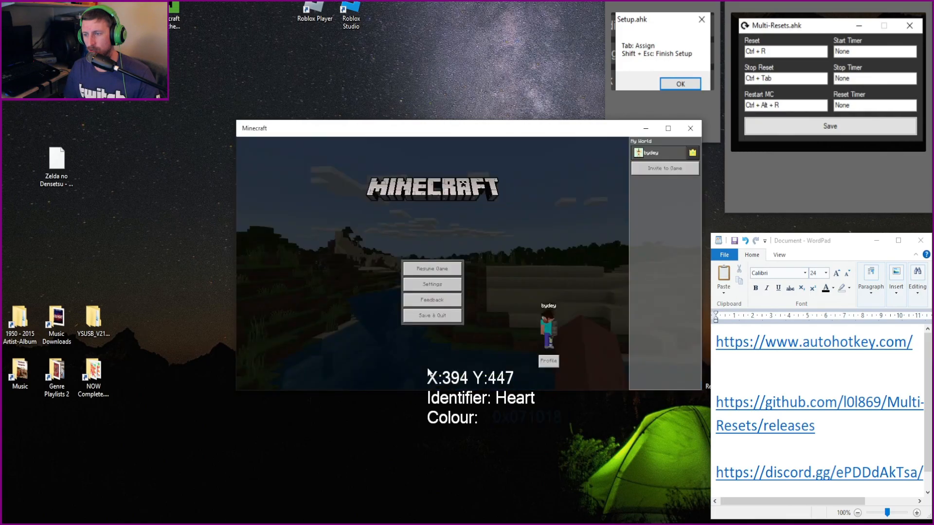
key("Escape")
key("Escape")
key("Escape")
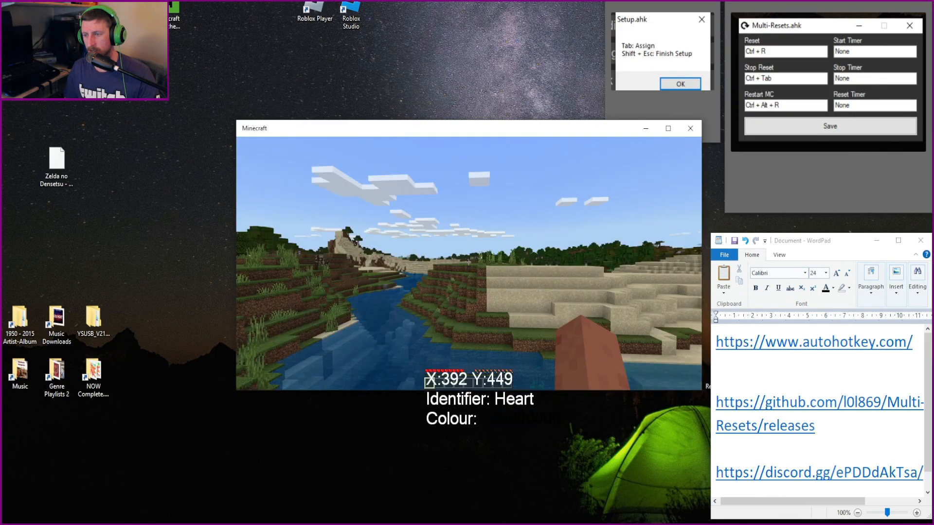
key("Escape")
key("Escape")
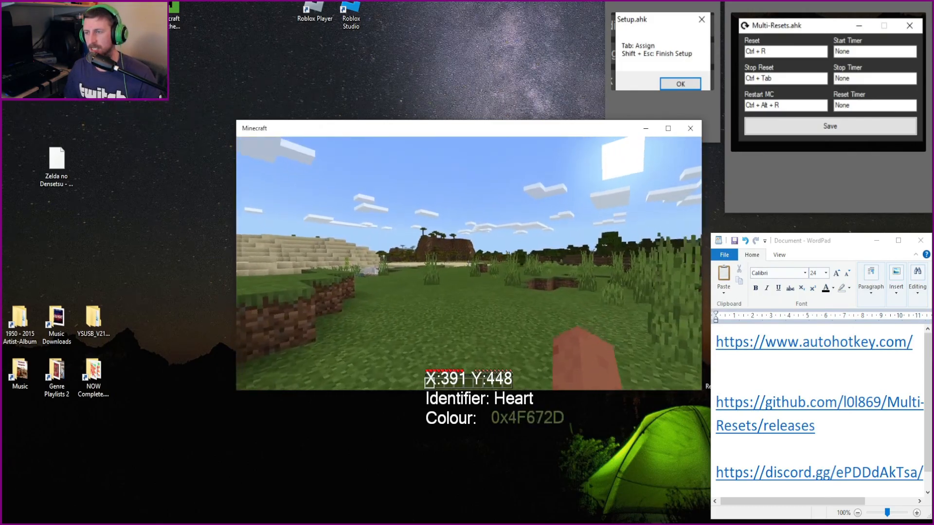
key("Escape")
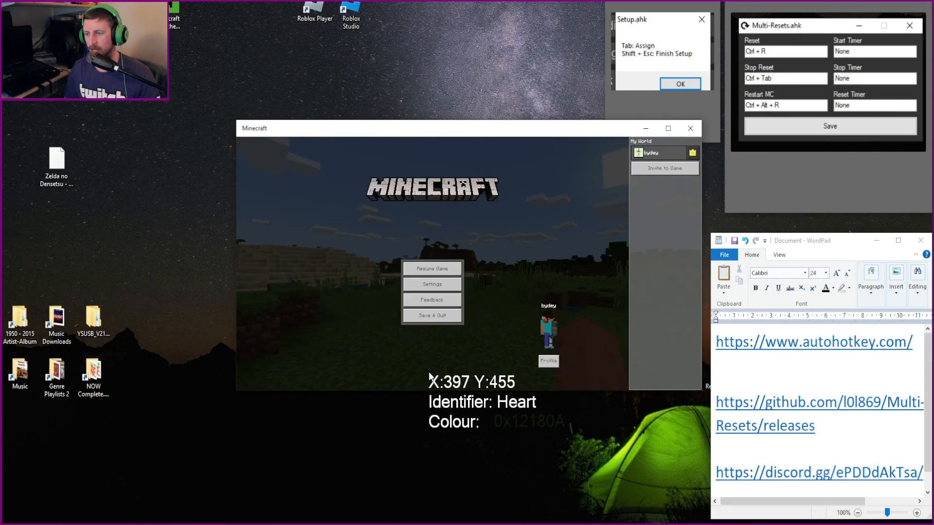
key("Escape")
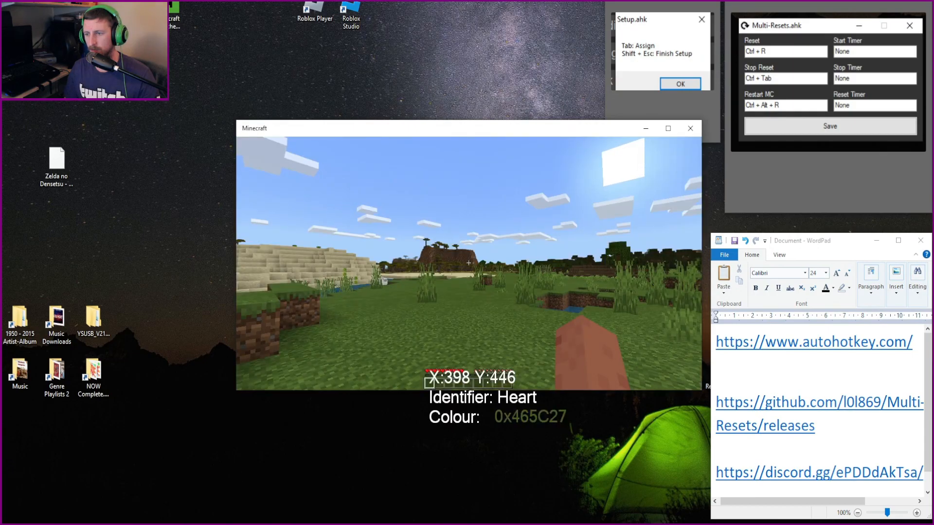
key("Escape")
key("Escape")
key("Escape")
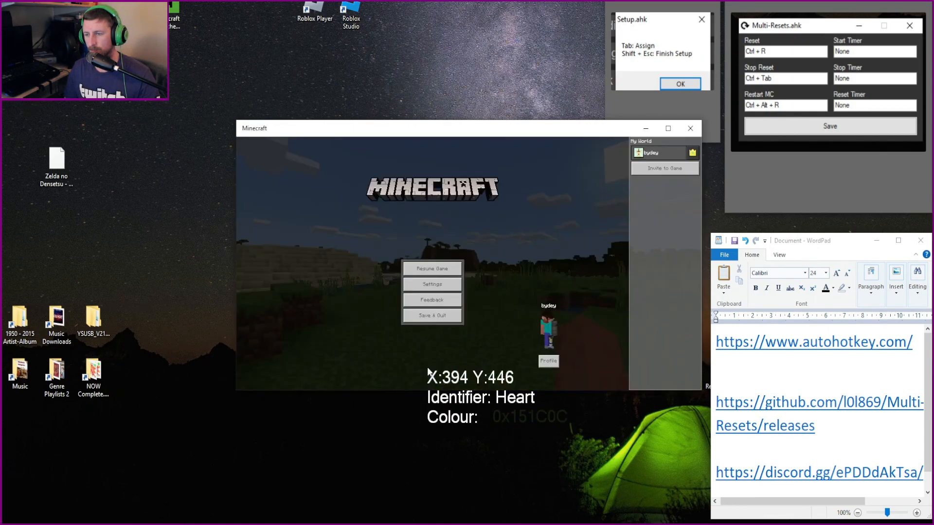
key("Escape")
key("Escape")
key("Escape")
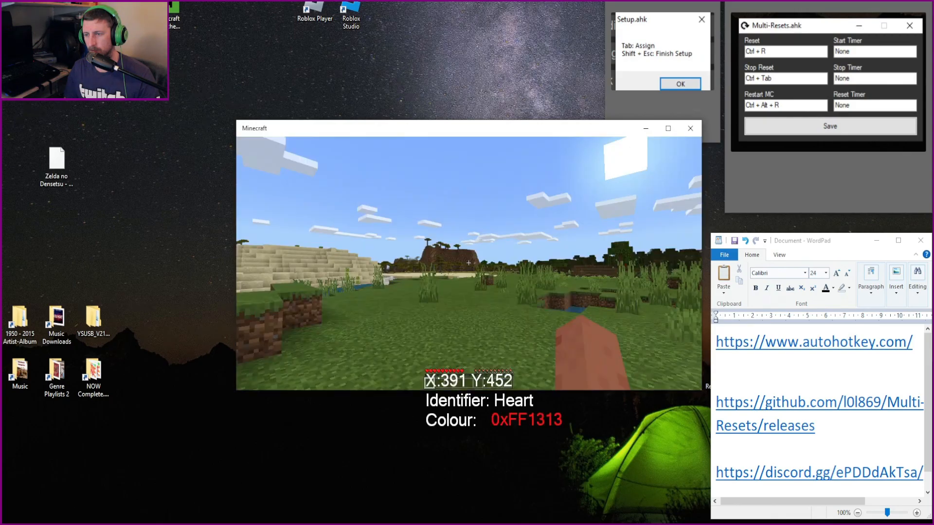
key("Escape")
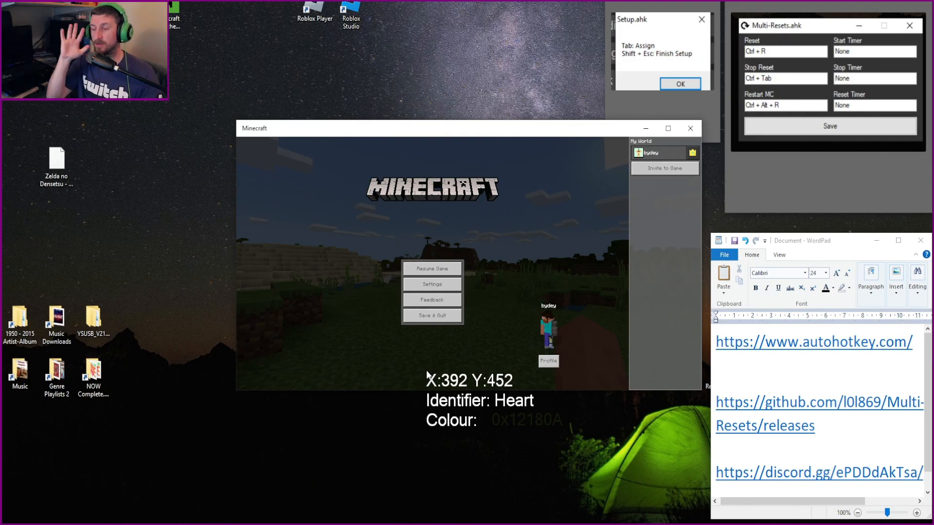
key("Escape")
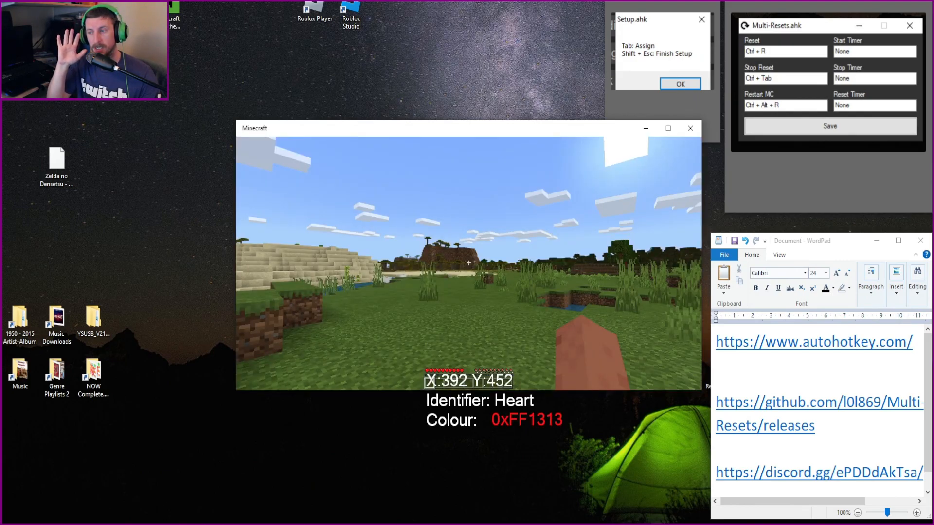
key("Escape")
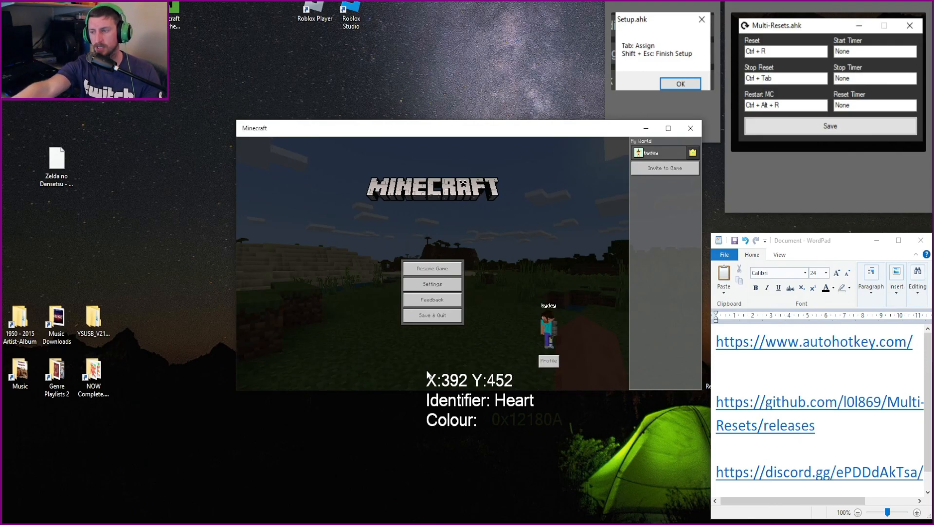
key("Escape")
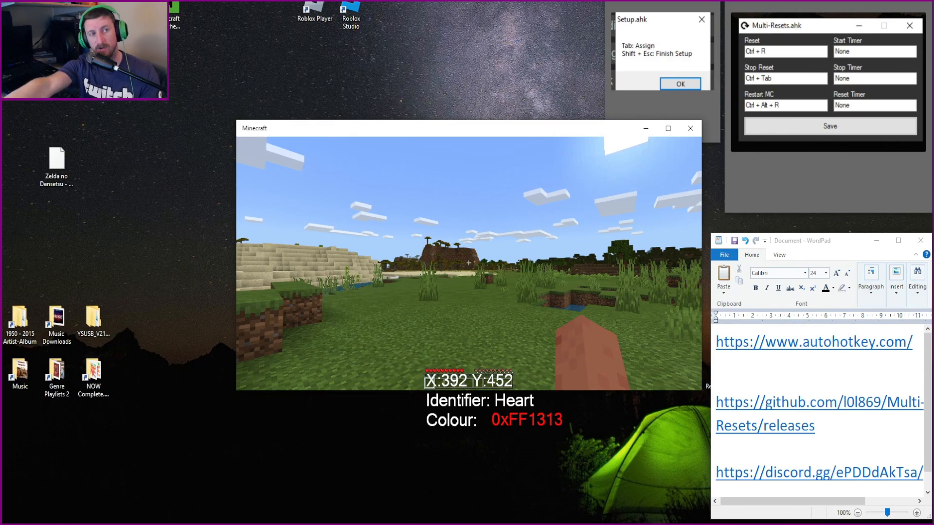
key("Escape")
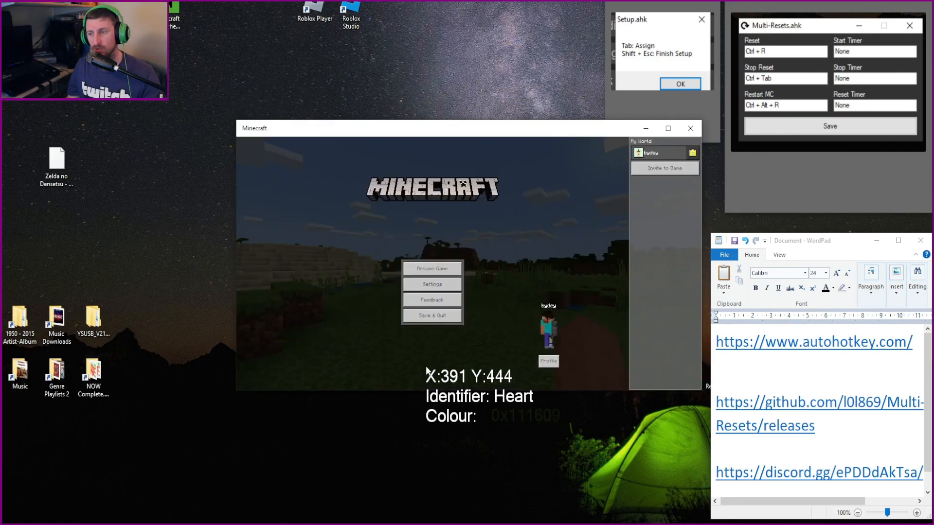
key("Escape")
key("Escape")
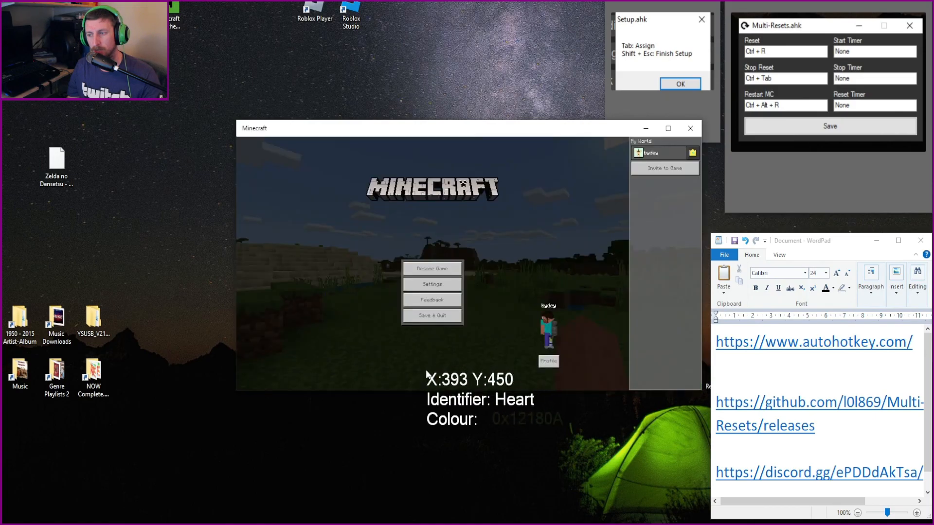
key("Escape")
key("Escape")
key("Escape")
key("Escape")
key("Escape")
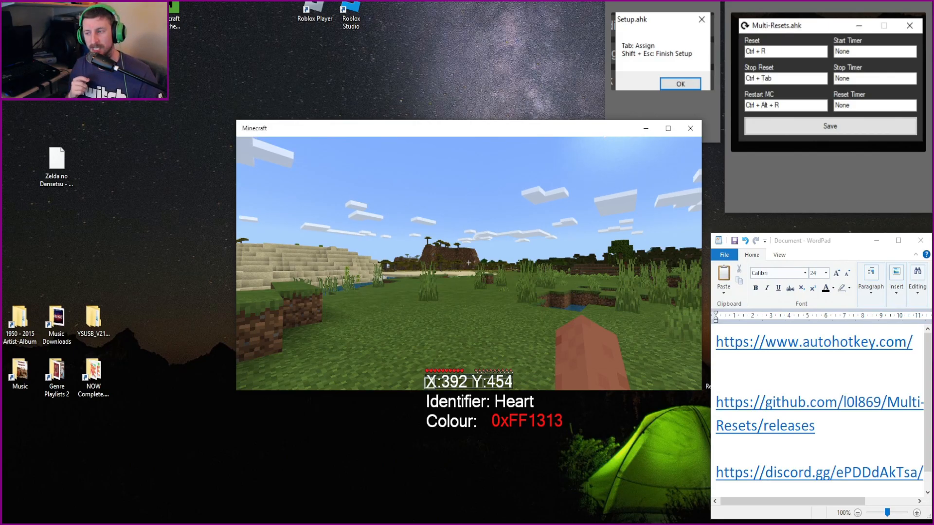
key("Tab")
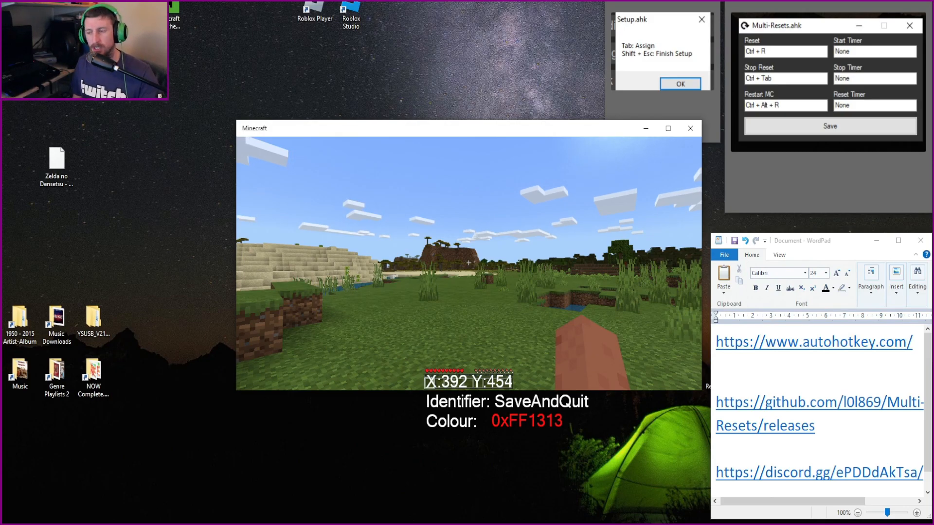
Step: Assign the SaveAndQuit identifier and button on the pause menu's Save & Quit, and dismiss the rating prompt and store window
key("Escape")
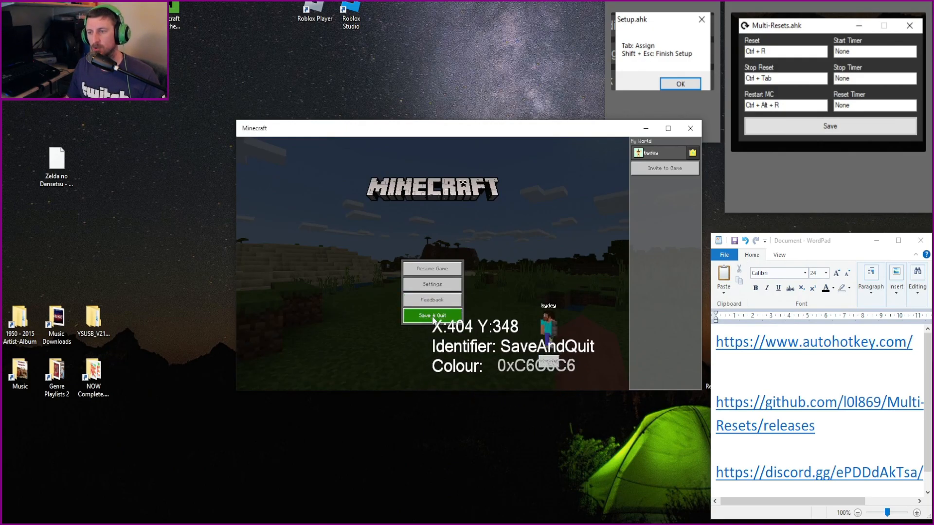
key("Tab")
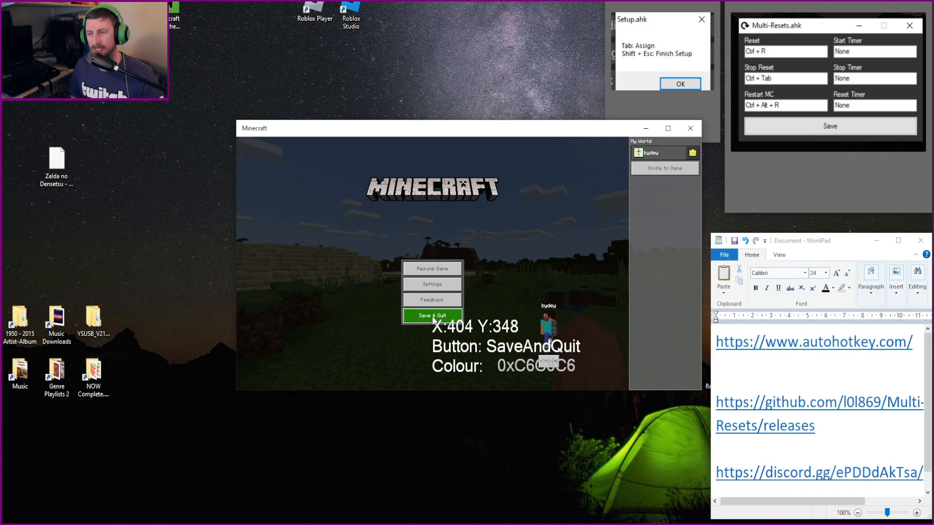
key("Tab")
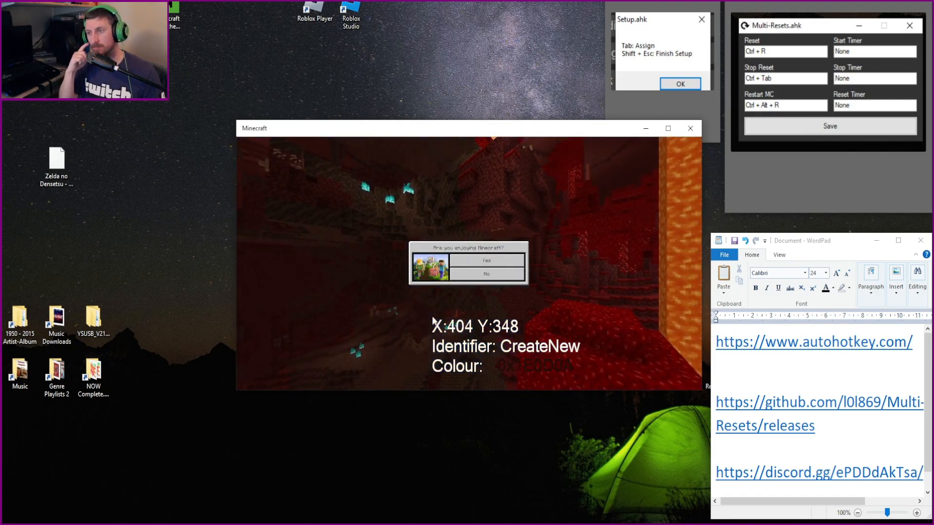
left_click(486, 265)
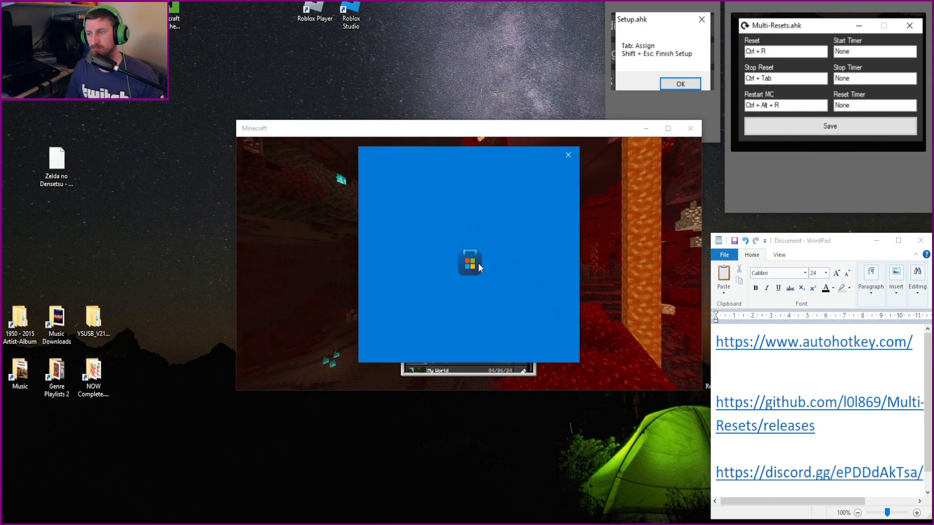
left_click(568, 155)
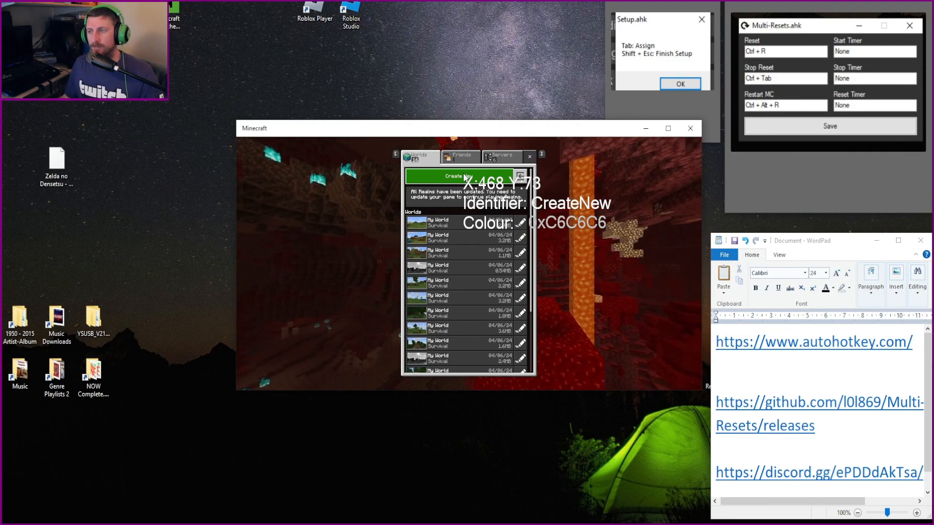
Step: Assign the CreateNew positions in the worlds list and the CreateNewWorld position on the template page, opening the world settings
key("Tab")
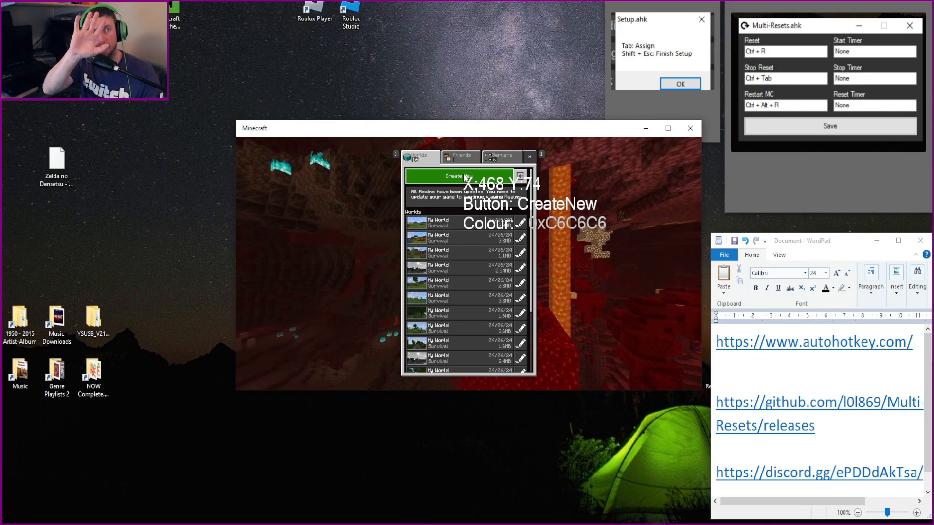
key("Tab")
left_click(463, 175)
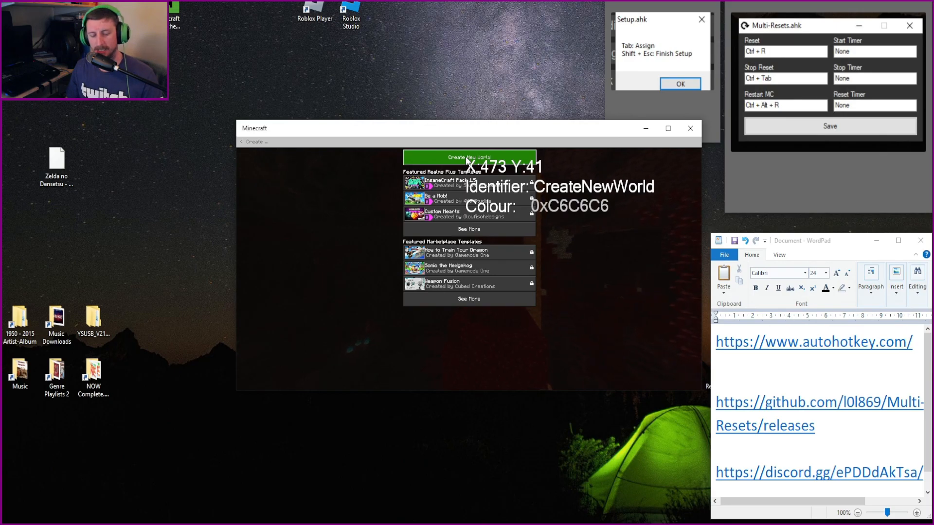
key("Tab")
left_click(466, 159)
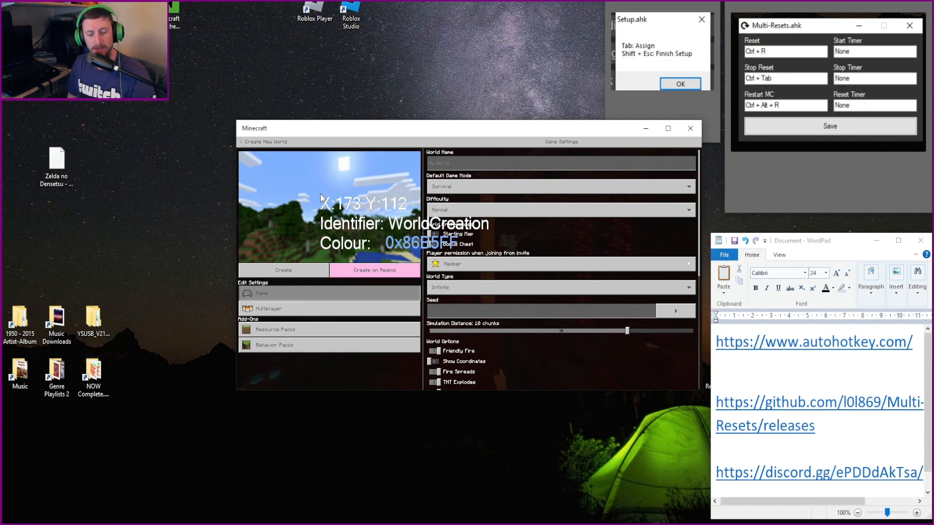
Step: Assign the WorldCreation identifier on the world settings page and the Seed button on the seed field, closing the Seed Picker
key("Tab")
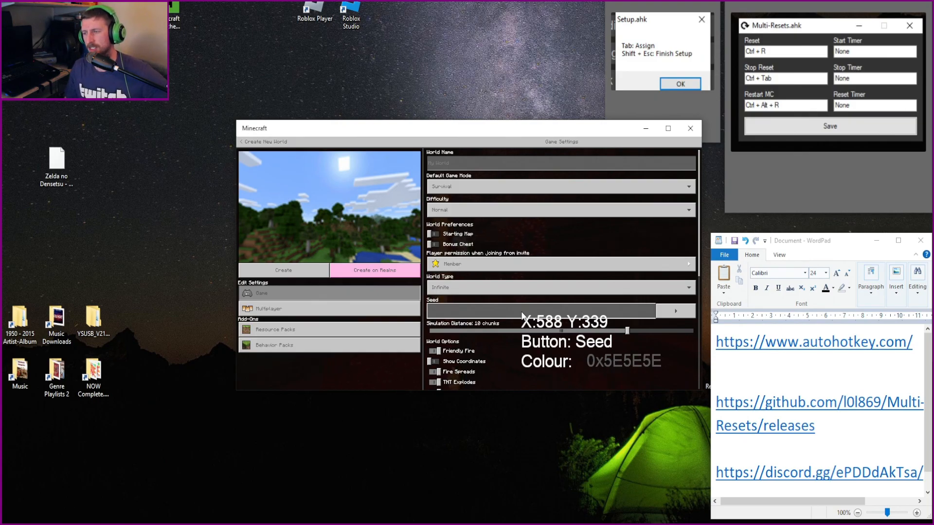
left_click(669, 311)
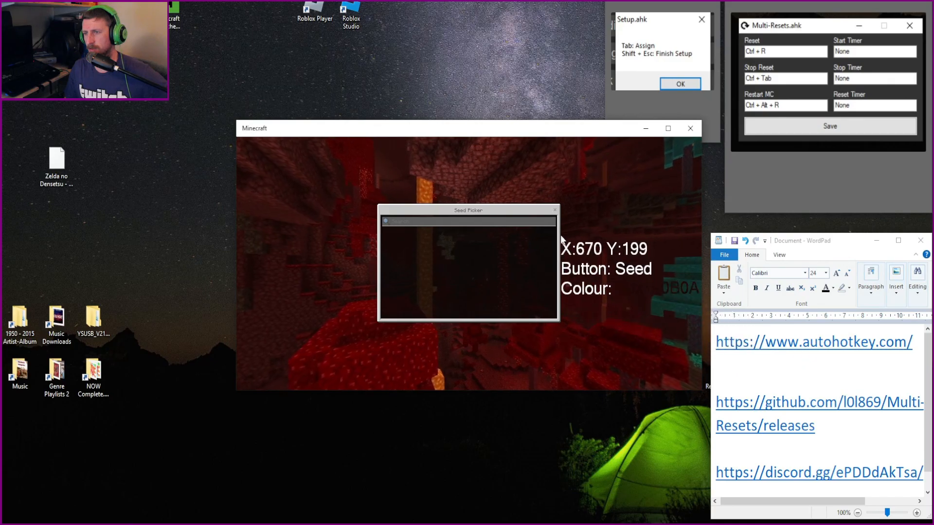
left_click(554, 211)
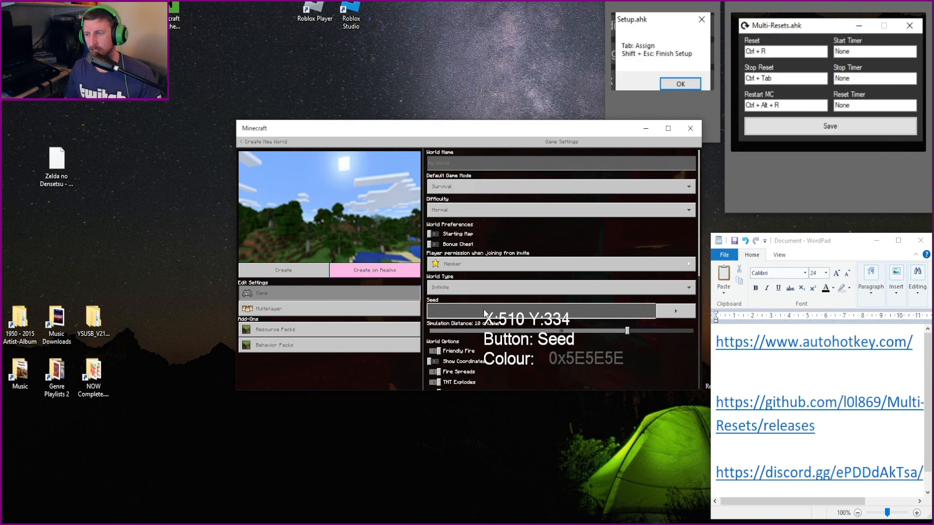
key("Tab")
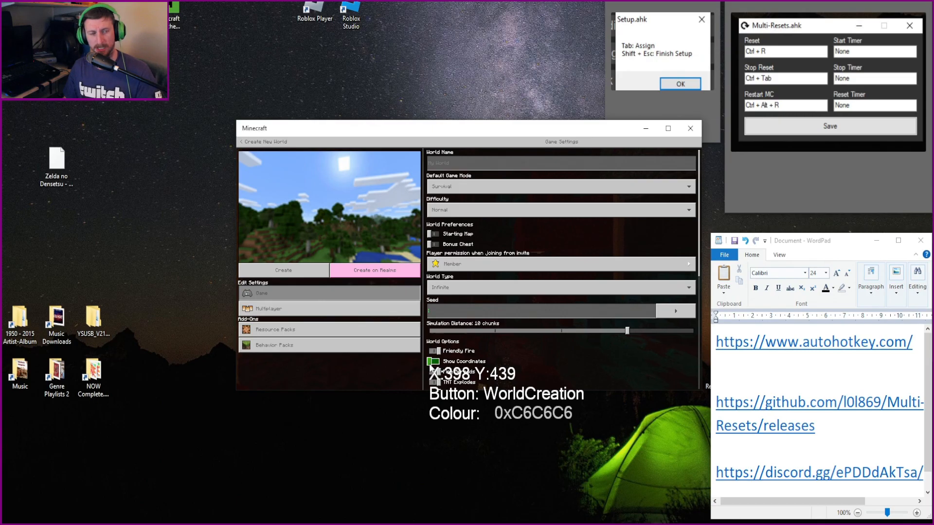
Step: For the WorldCreation buttons, choose Easy difficulty, a simulation distance of 4 chunks and Show Coordinates
left_click(465, 212)
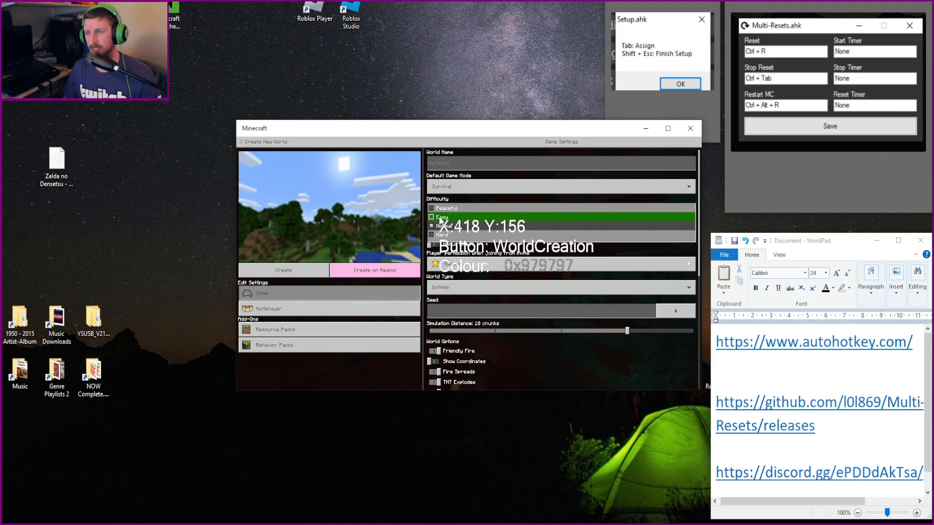
left_click(440, 217)
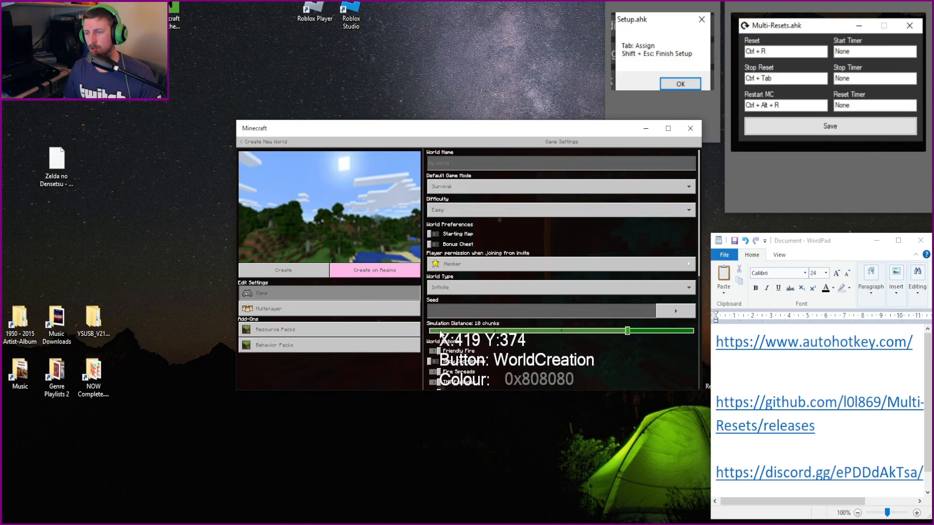
left_click(436, 331)
left_click(434, 362)
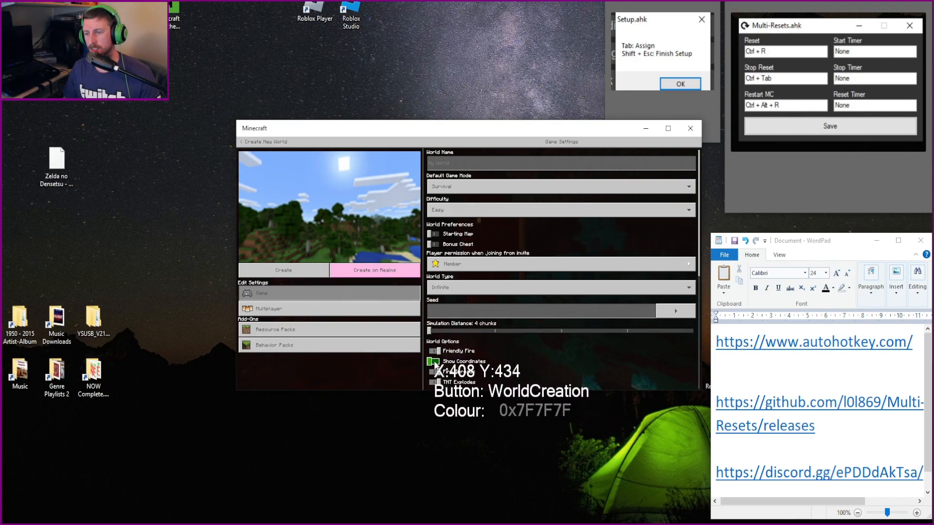
Step: Assign the remaining WorldCreation buttons on Show Coordinates and Create, generating the world
left_click(435, 364)
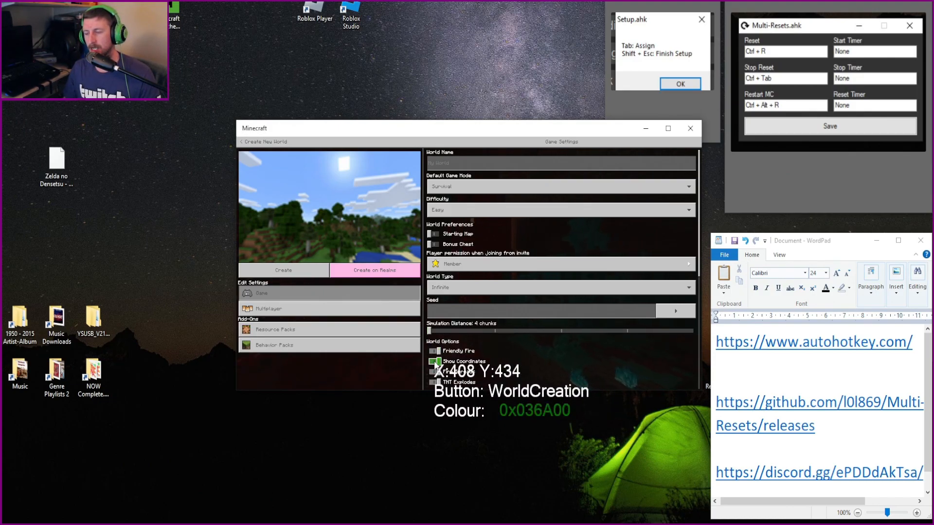
left_click(434, 362)
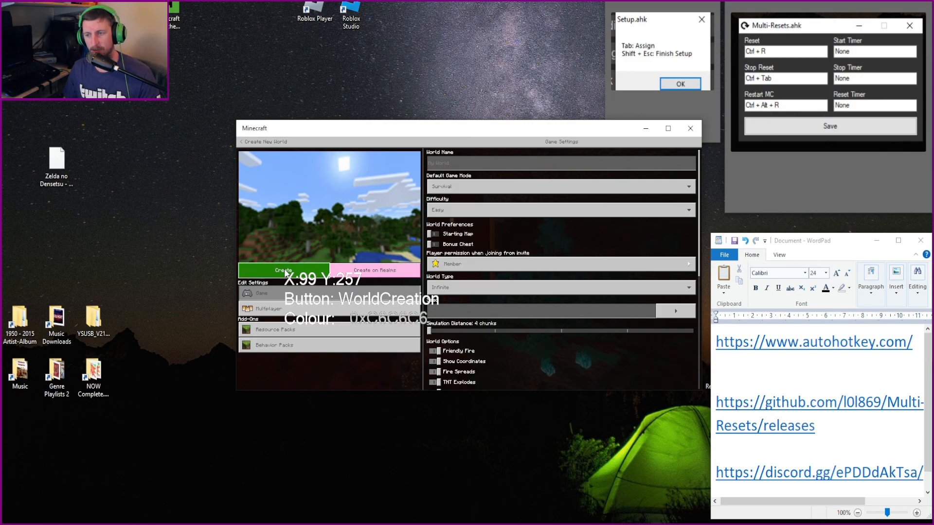
left_click(285, 271)
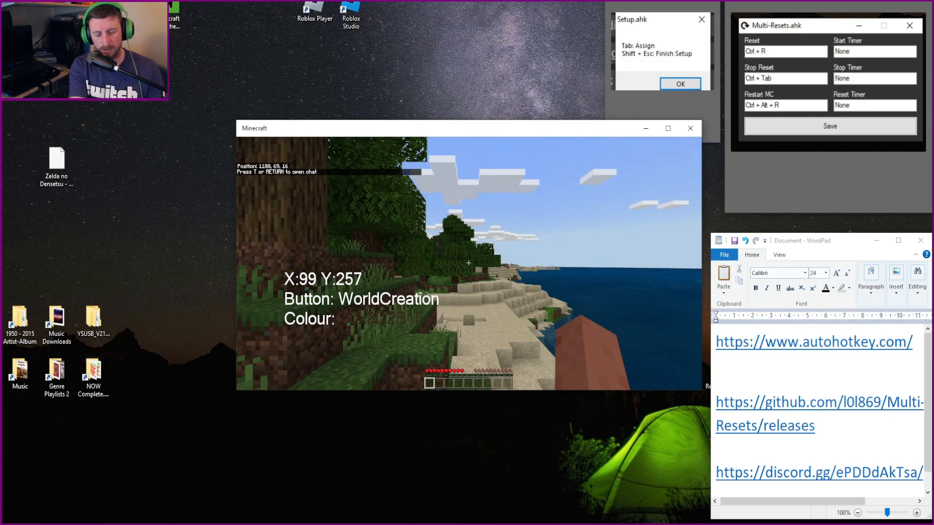
Step: Finish the Setup, close the Minecraft window and enable Auto Restart in the macro settings
key("shift+Escape")
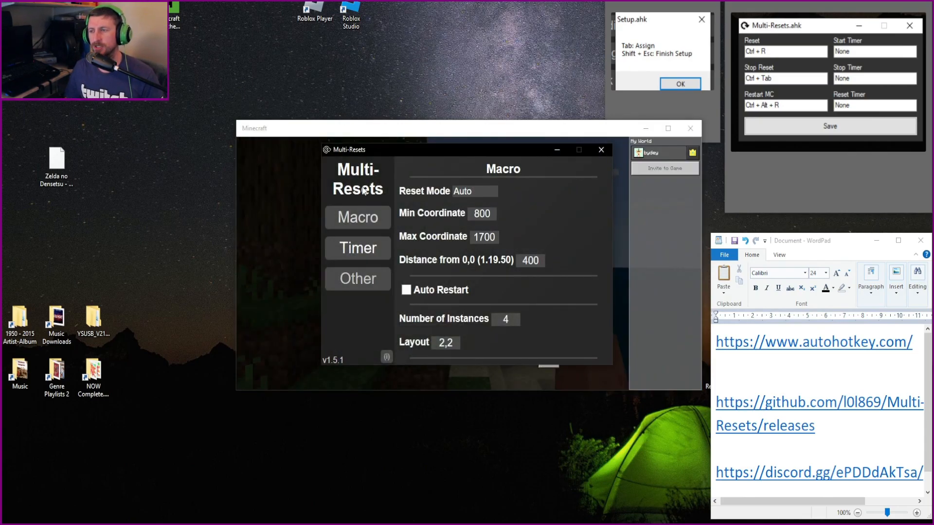
left_click(690, 128)
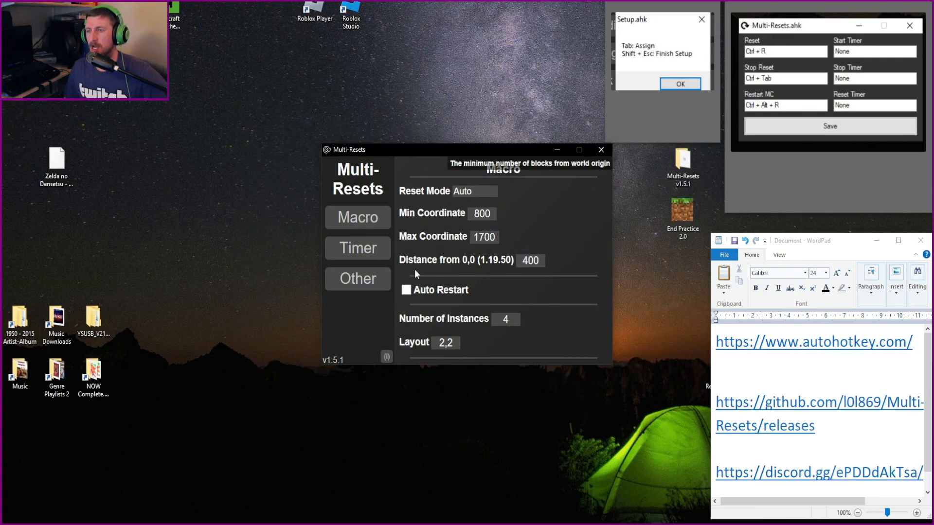
left_click(406, 292)
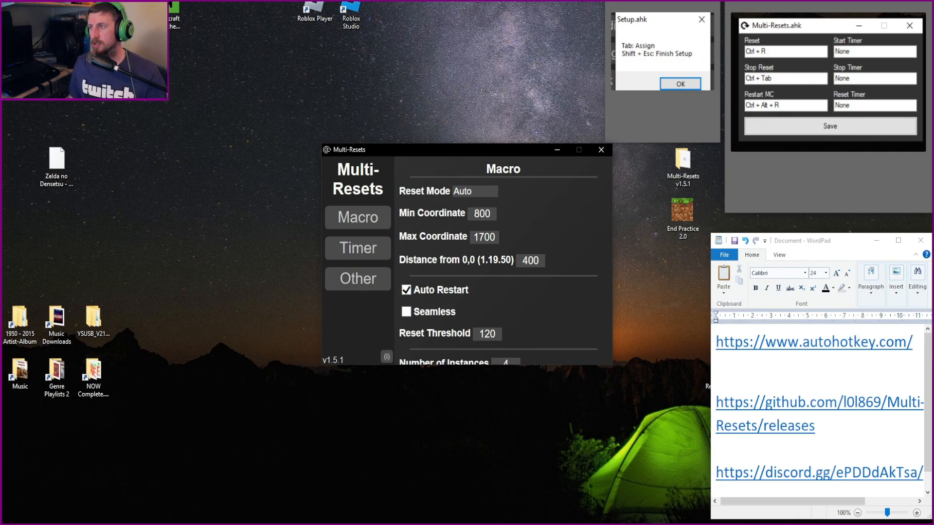
Step: Close the sticky notes and the WordPad document without saving its changes
left_click(689, 5)
left_click(713, 5)
left_click(913, 5)
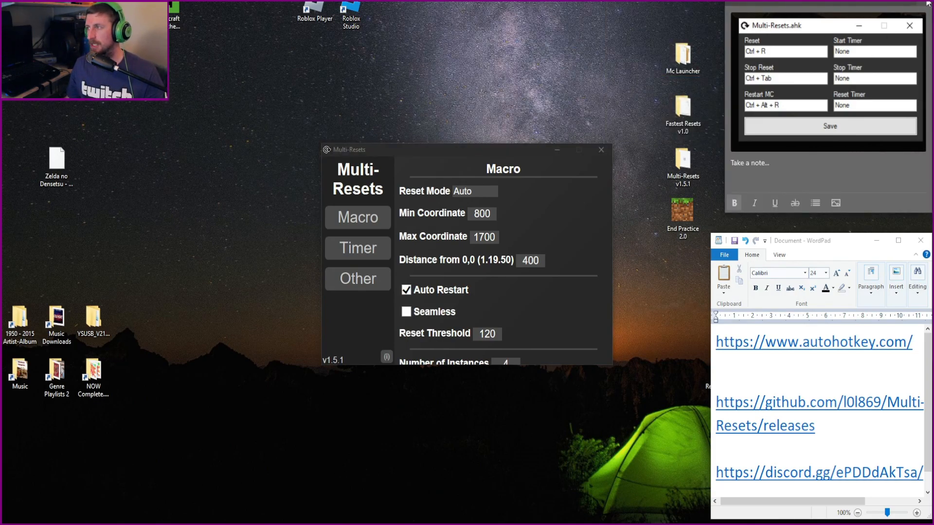
left_click(924, 4)
left_click(920, 241)
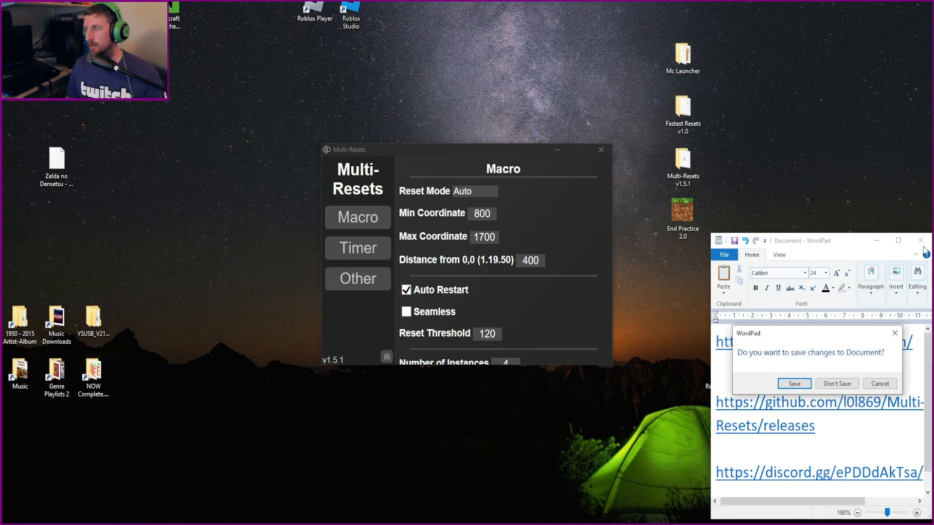
left_click(837, 383)
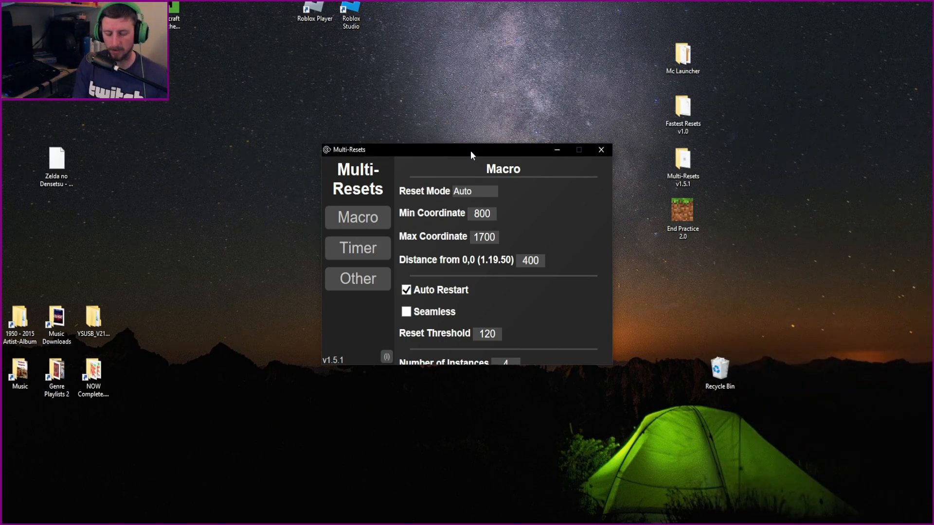
Step: Launch the four Minecraft instances with the macro and start the reset cycle that creates a new Easy world in each
key("Page_Up")
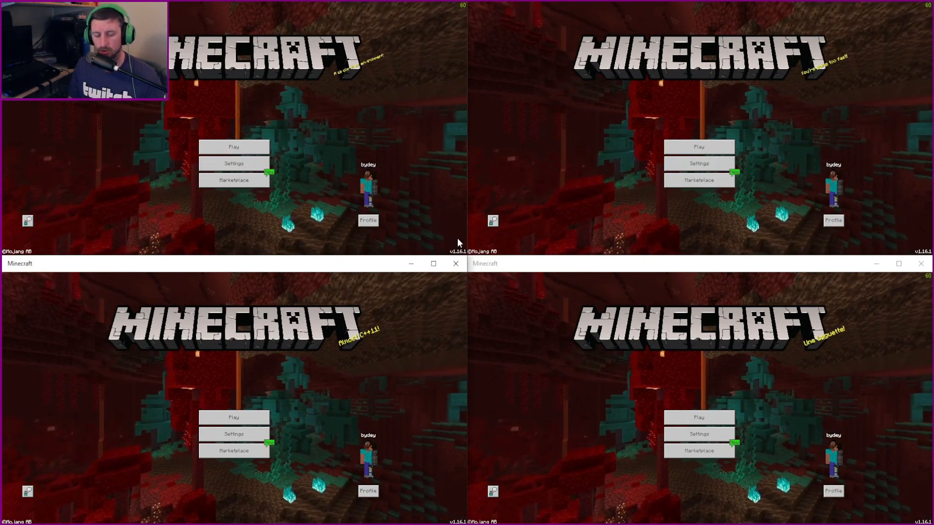
left_click(234, 147)
left_click(212, 43)
left_click(676, 42)
left_click(211, 313)
left_click(677, 313)
left_click(233, 24)
left_click(699, 24)
left_click(233, 292)
left_click(699, 293)
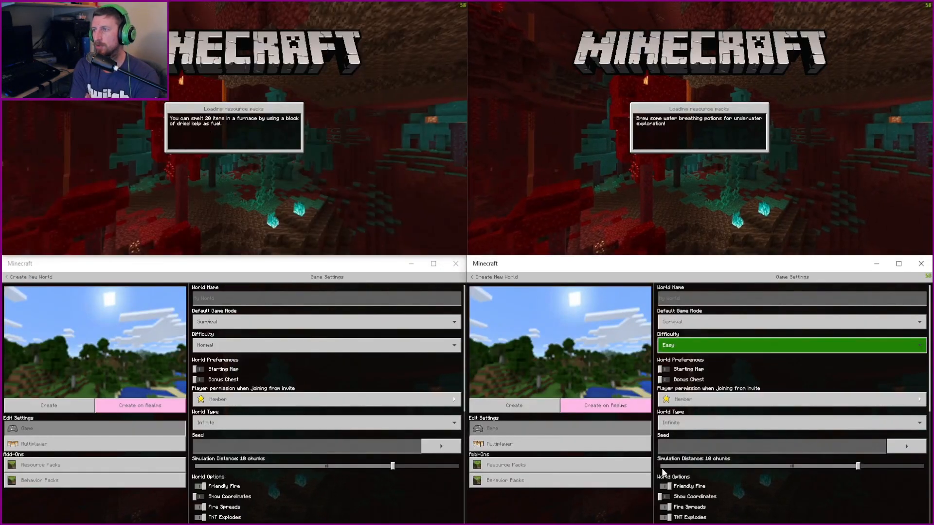
left_click(514, 405)
left_click(49, 405)
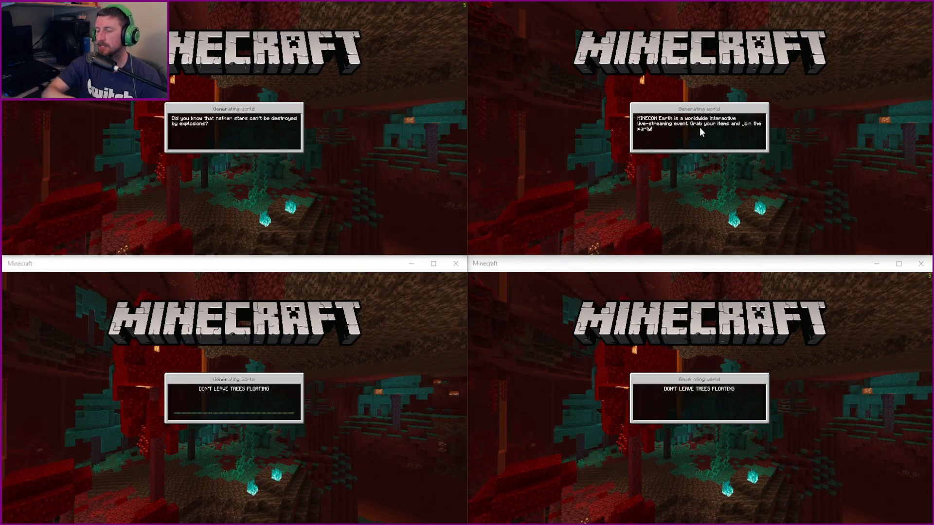
Step: Keep the macro resetting worlds across the four instances until it finds a suitable spawn, and maximize that instance
left_click(236, 402)
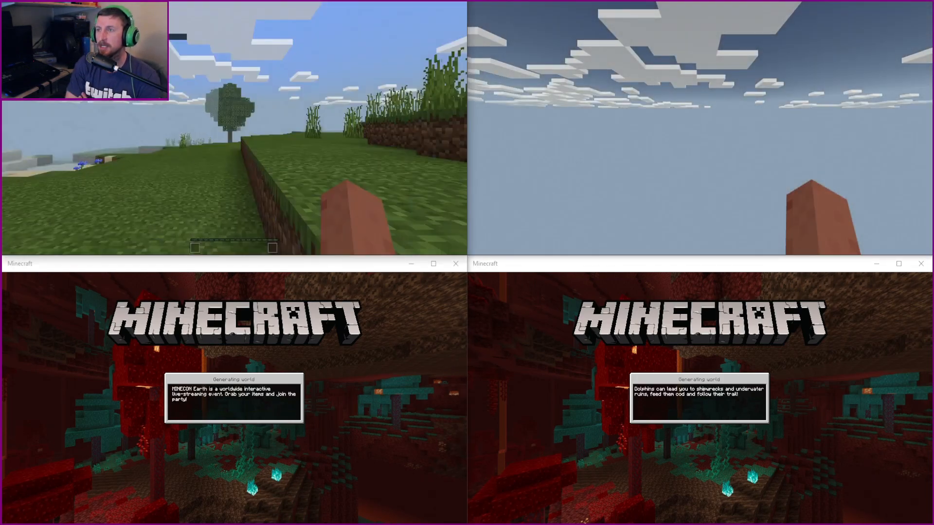
key("u")
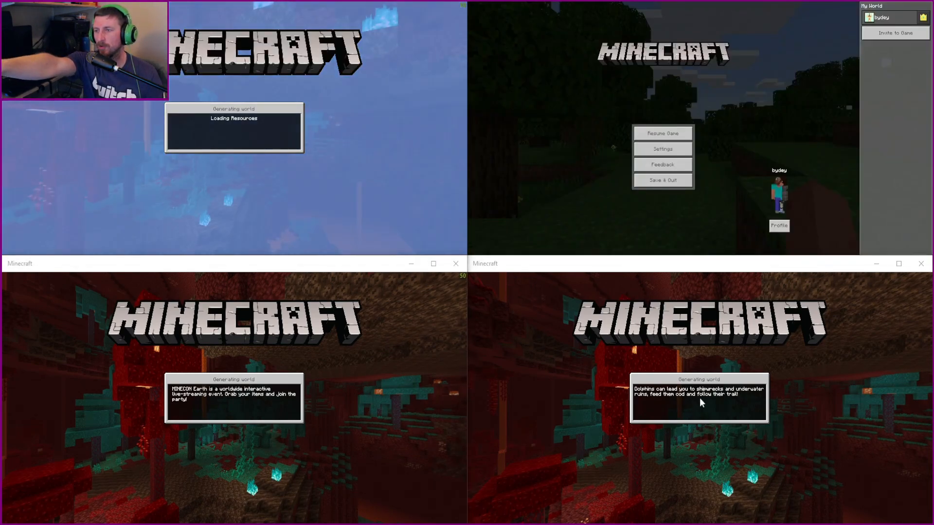
key("u")
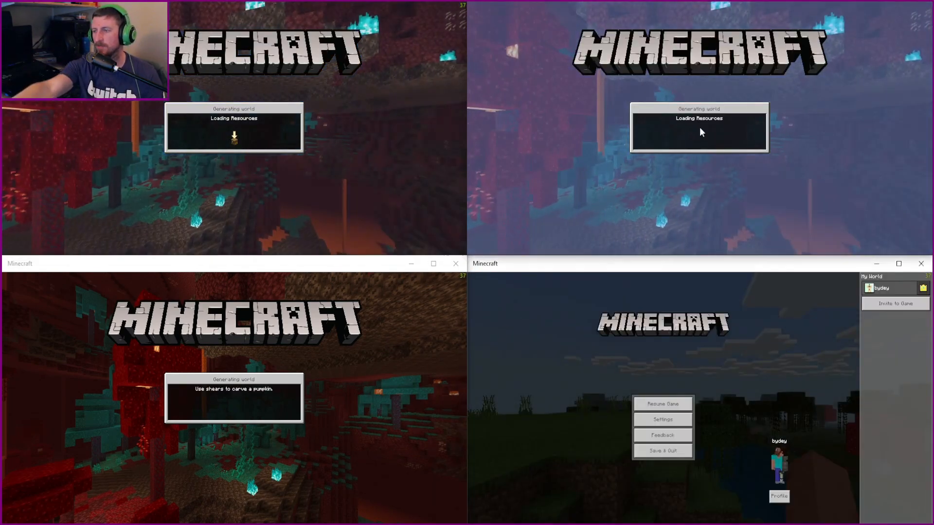
key("u")
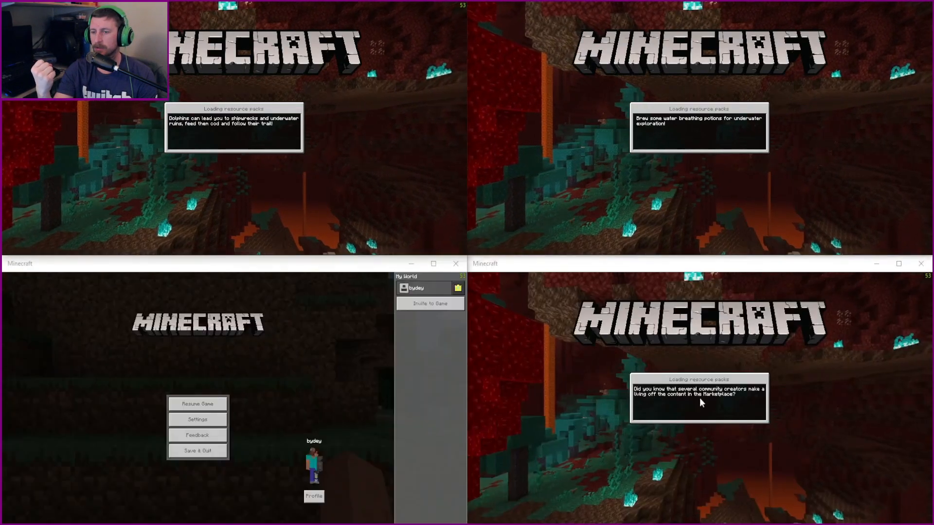
key("u")
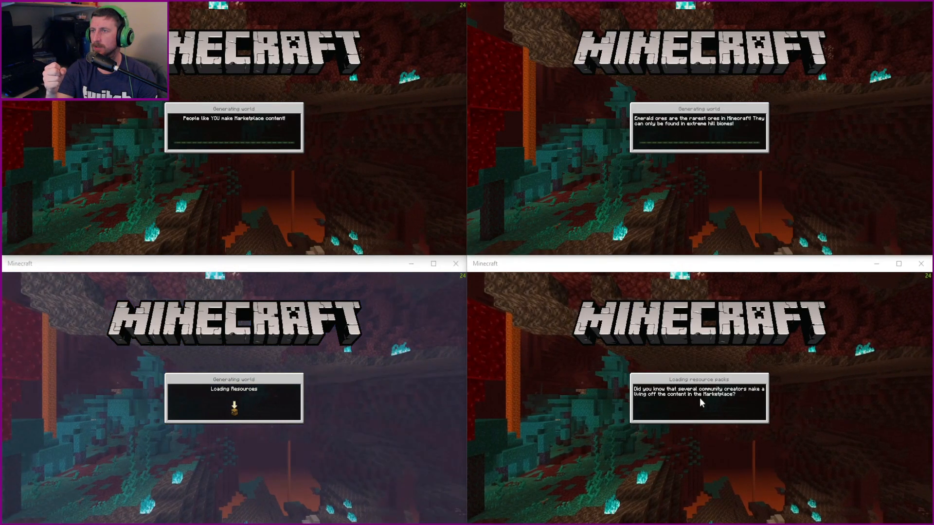
left_click(224, 311)
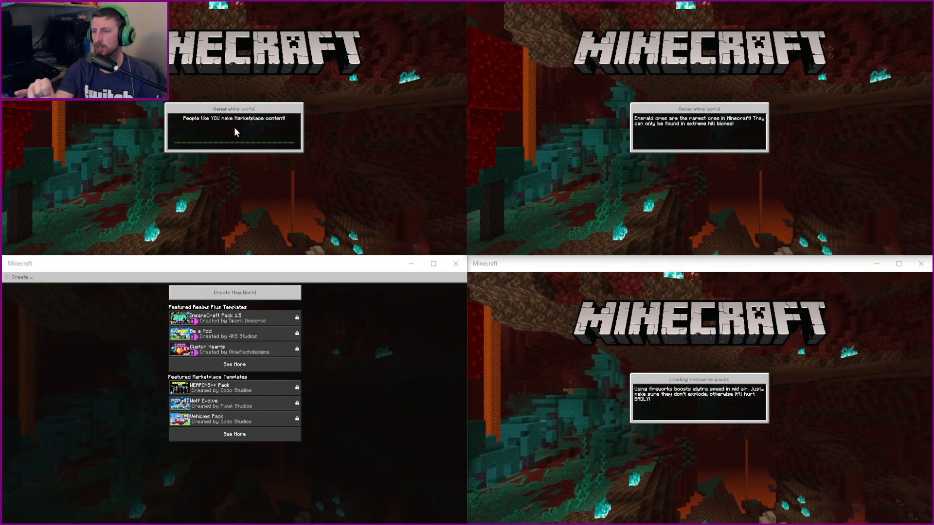
left_click(235, 293)
left_click(235, 403)
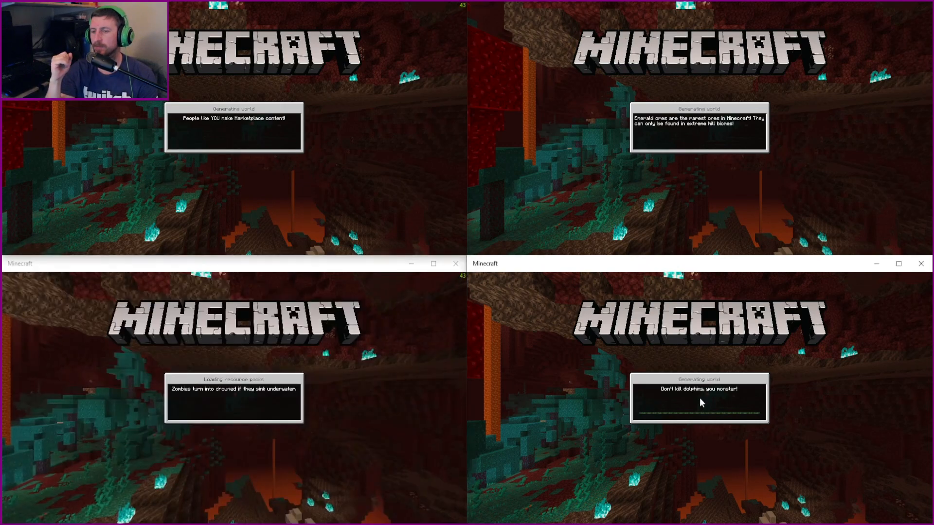
left_click(699, 398)
left_click(234, 397)
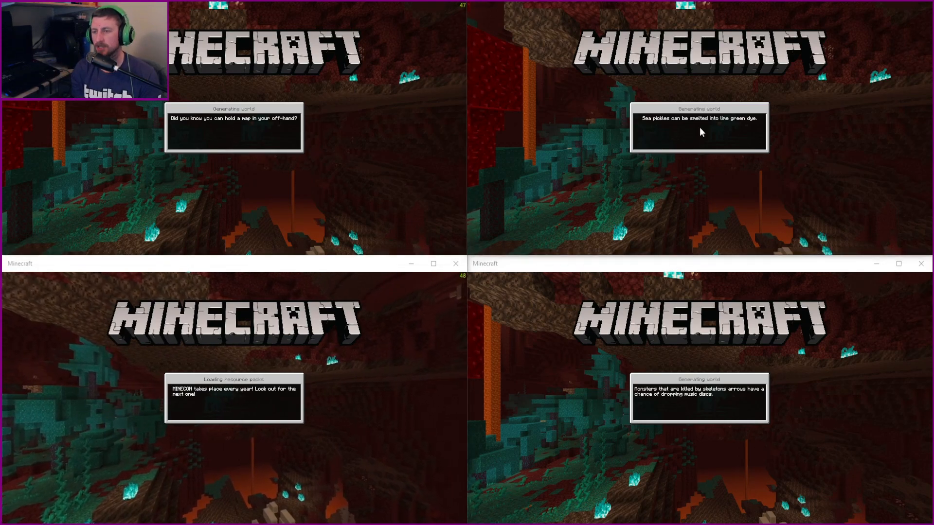
key("super+Up")
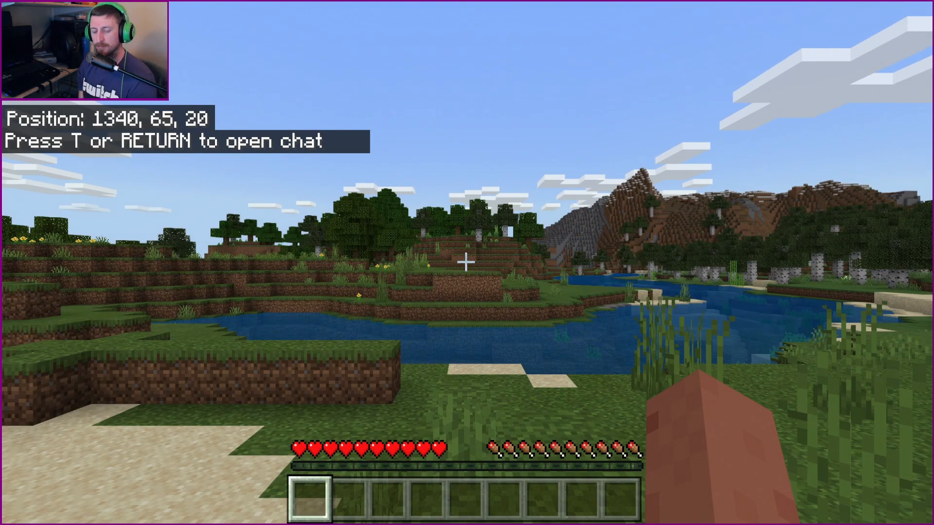
Step: Switch to Task Manager and examine the CPU load on its Performance page
key("ctrl+alt+Delete")
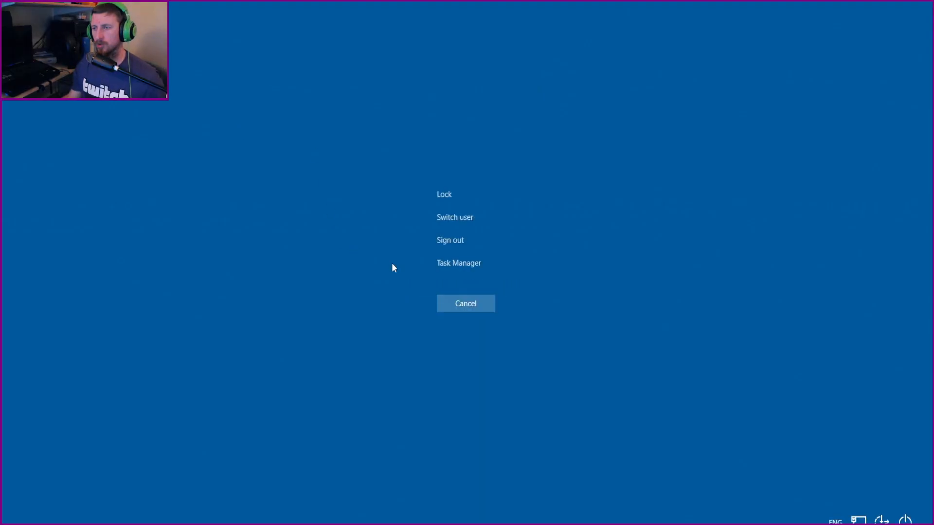
left_click(459, 264)
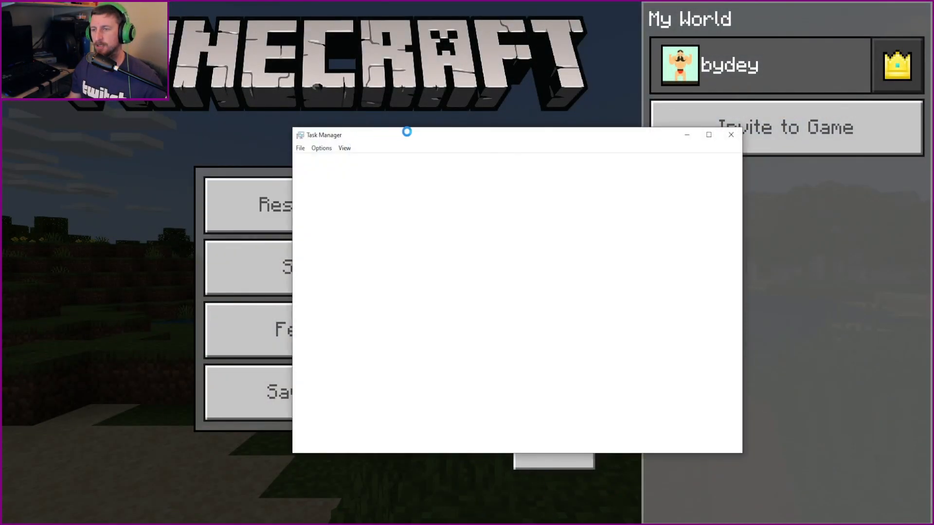
left_click_drag(446, 136, 456, 112)
left_click(357, 138)
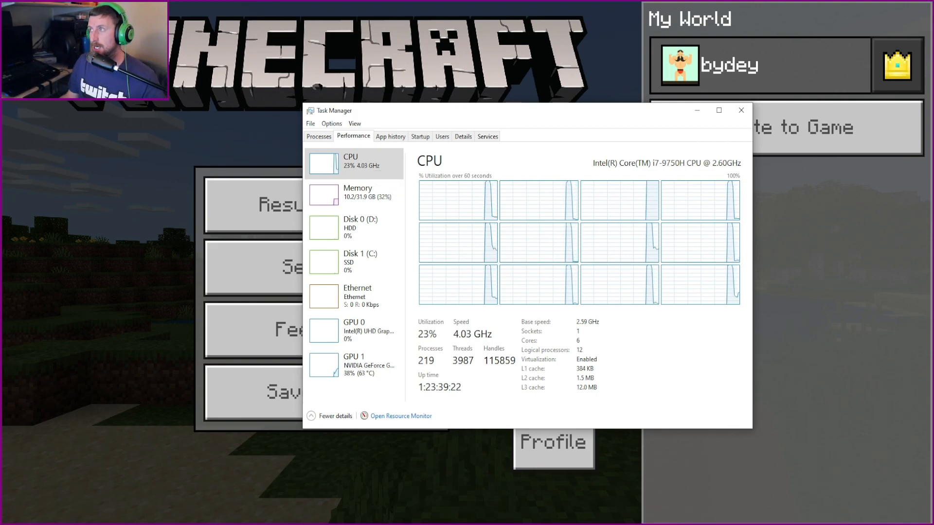
Step: Restore the Minecraft window to its quarter of the screen, move Task Manager beside it and reduce its height to monitor CPU load
left_click(893, 1)
left_click_drag(574, 117, 748, 5)
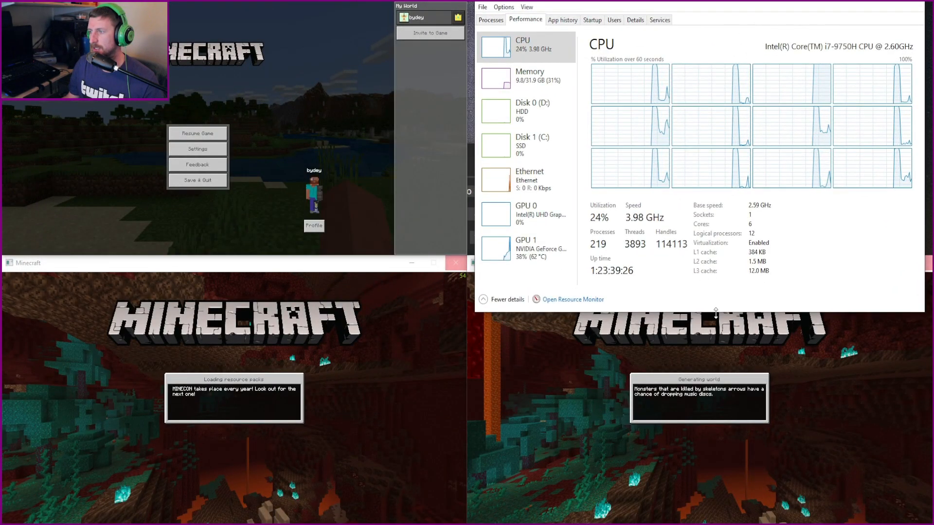
left_click_drag(715, 312, 716, 251)
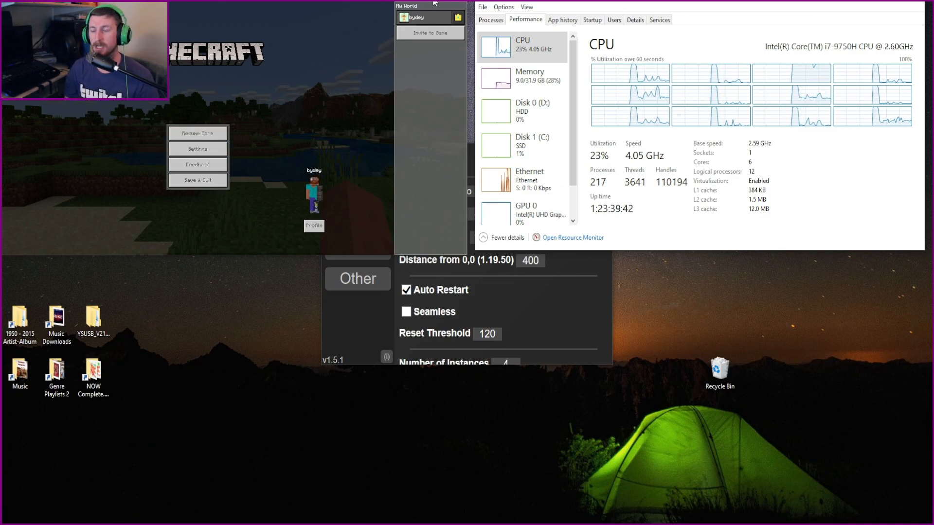
Step: Close Task Manager, maximize the remaining Minecraft instance and resume its game
left_click(914, 1)
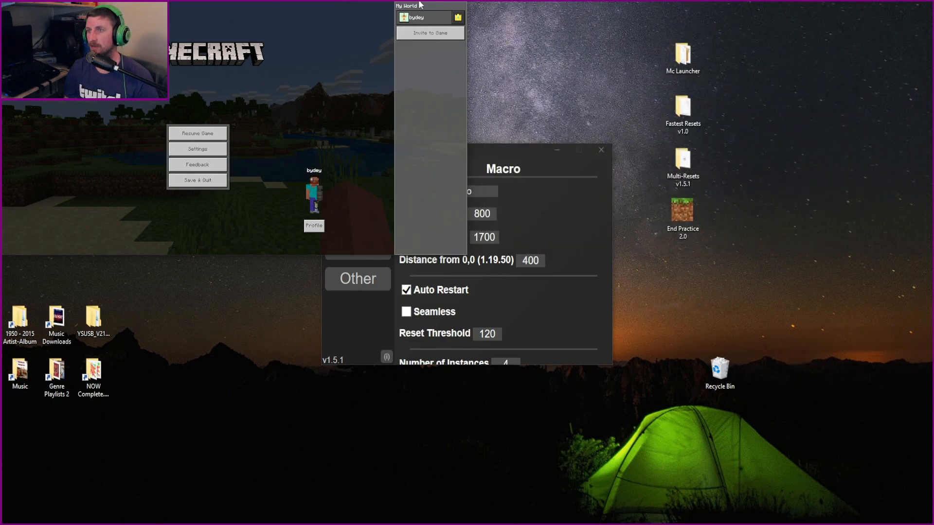
left_click(431, 1)
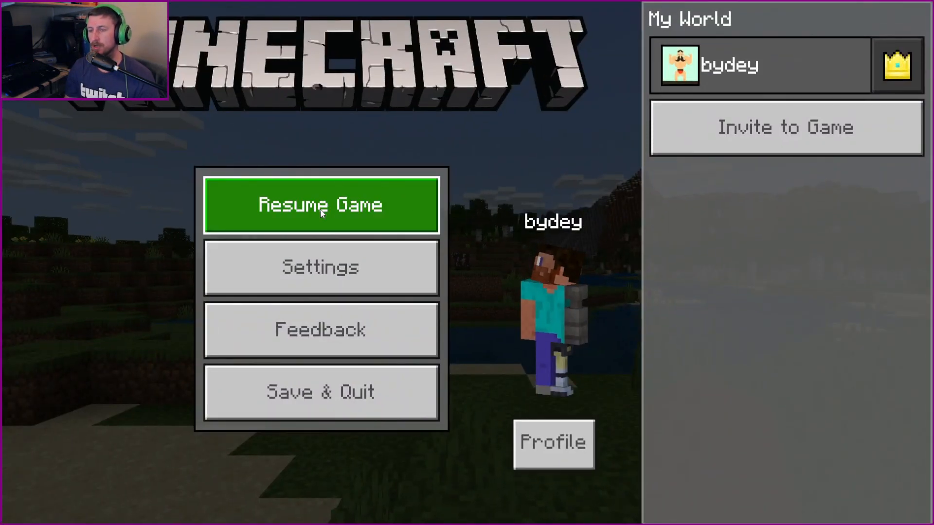
left_click(317, 205)
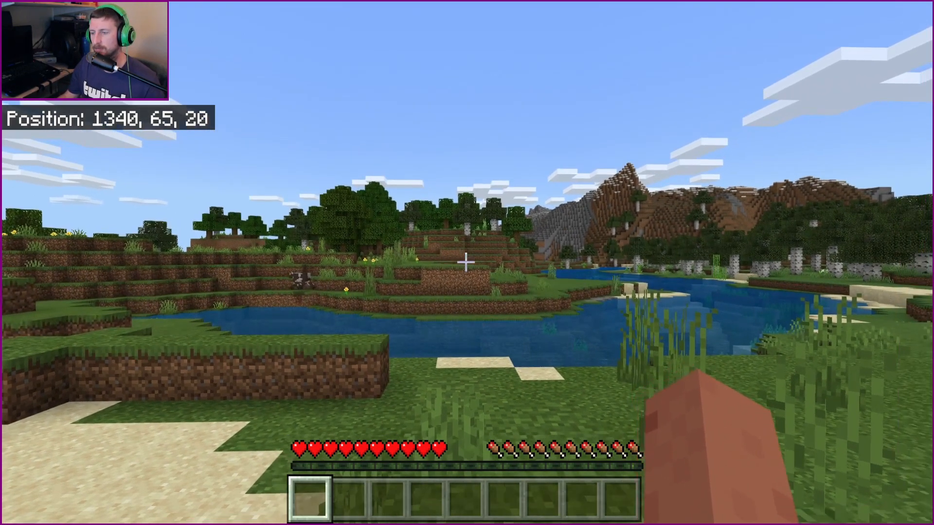
Step: Cycle the camera through the third-person back and front views and return to first person
key("F5")
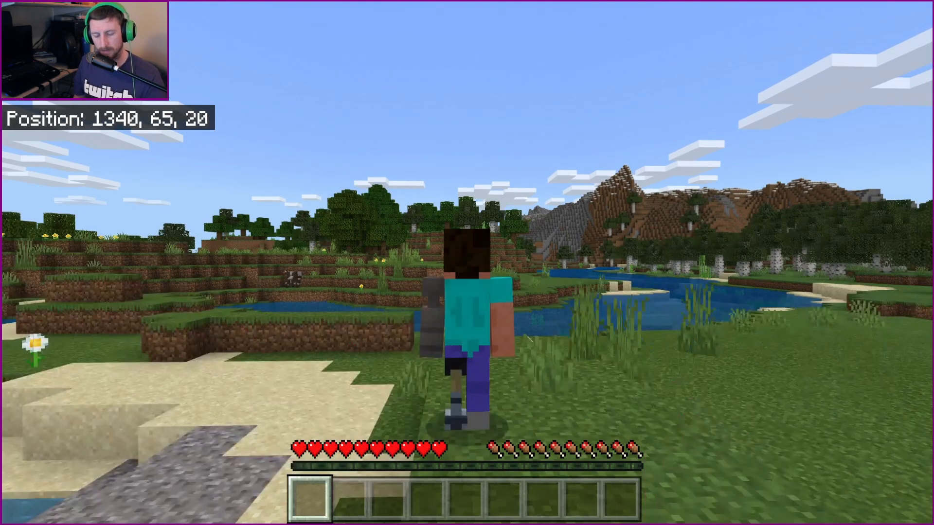
key("F5")
key("F5")
key("F5")
key("F5")
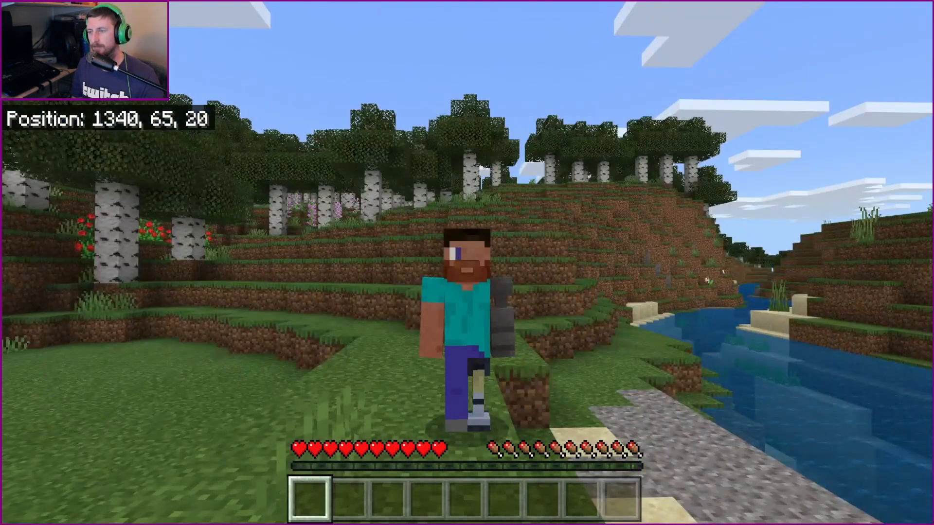
key("F5")
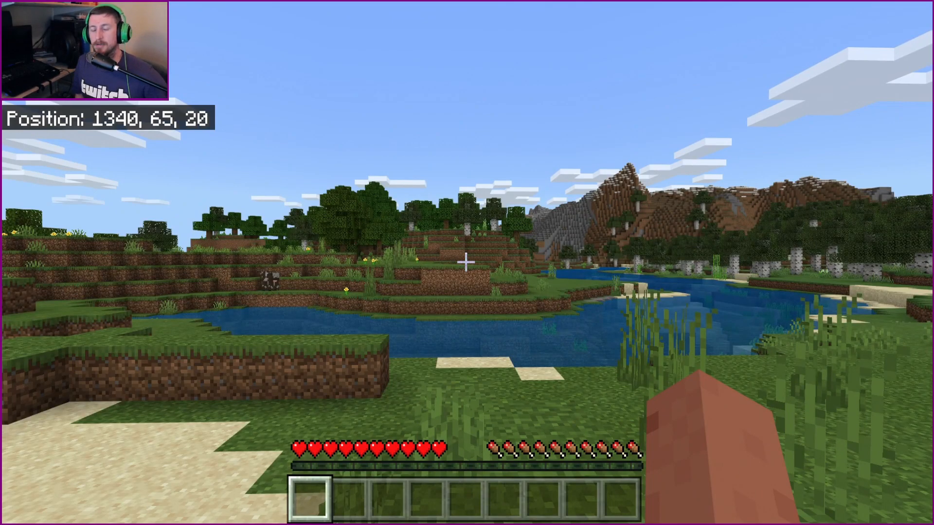